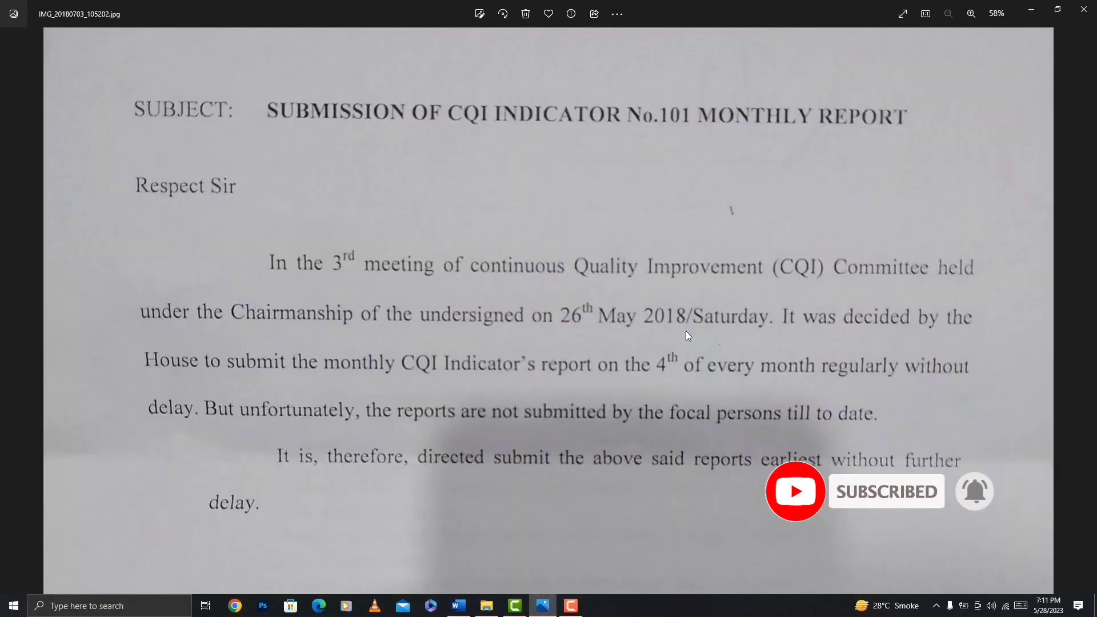
# Start printing the photo, try the Shrink to fit option, and restore the fit to Fill page.
pyautogui.hotkey('ctrl', 'p')
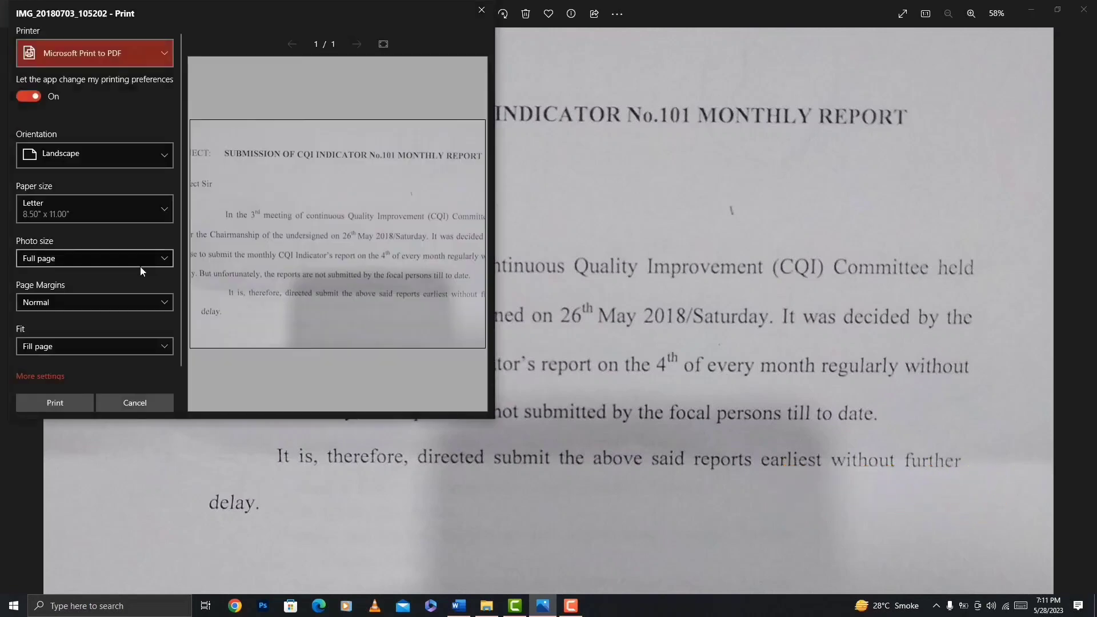
pyautogui.scroll(-1, 59, 280)
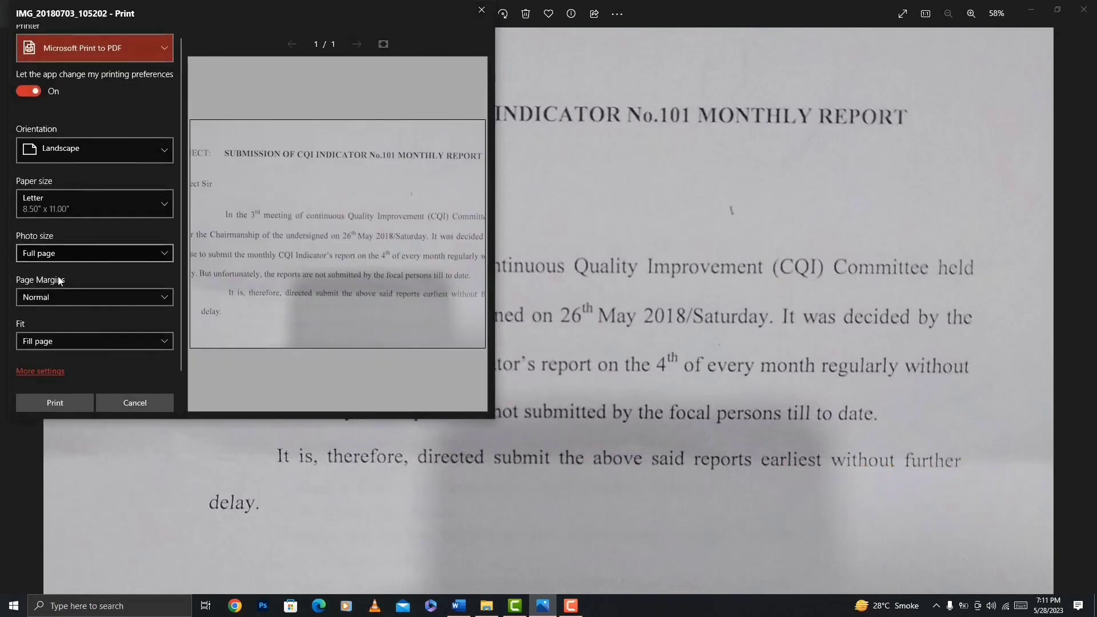
pyautogui.click(80, 341)
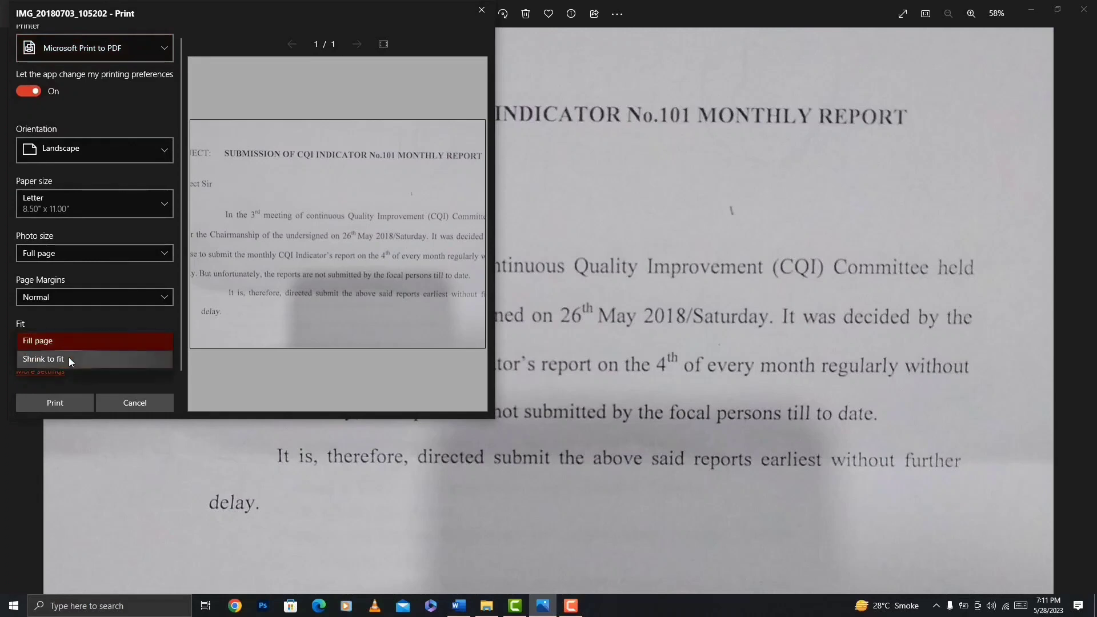
pyautogui.click(68, 358)
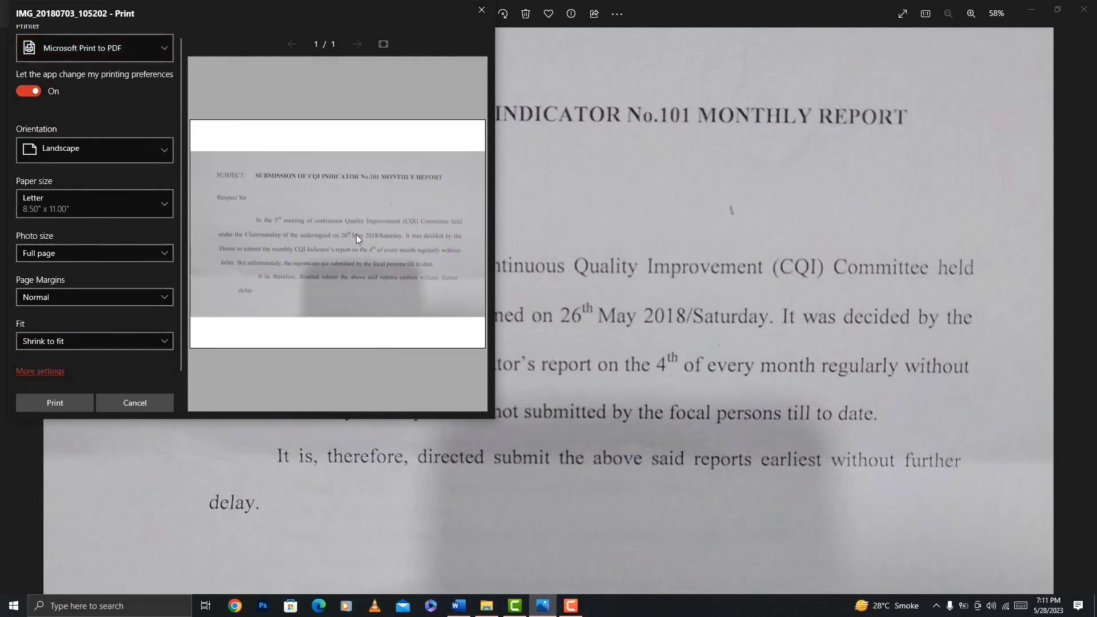
pyautogui.click(90, 341)
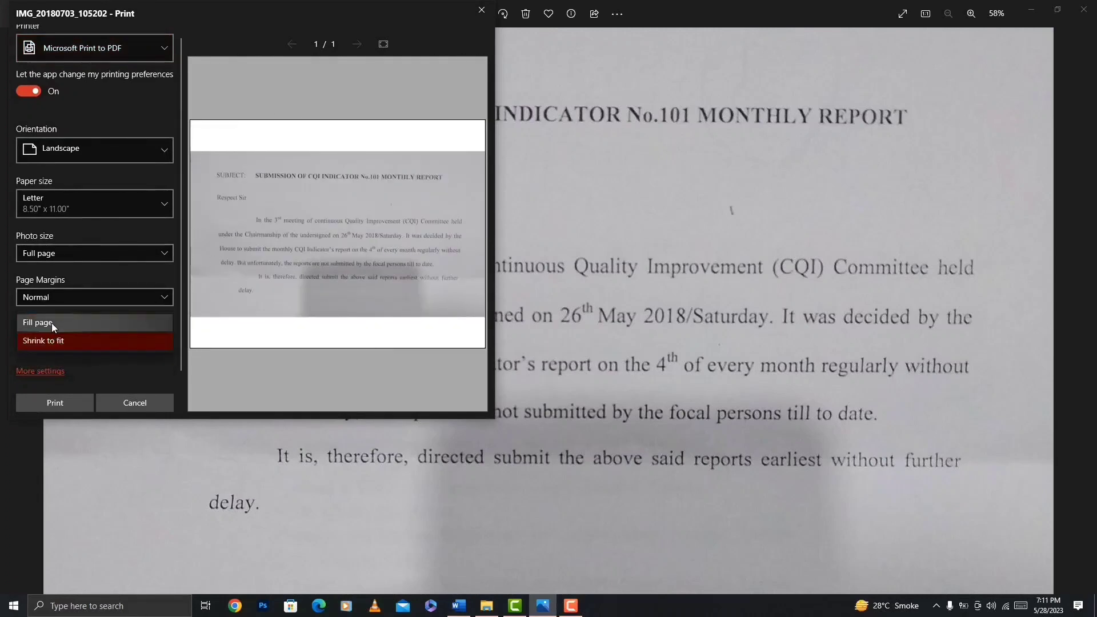
pyautogui.click(52, 323)
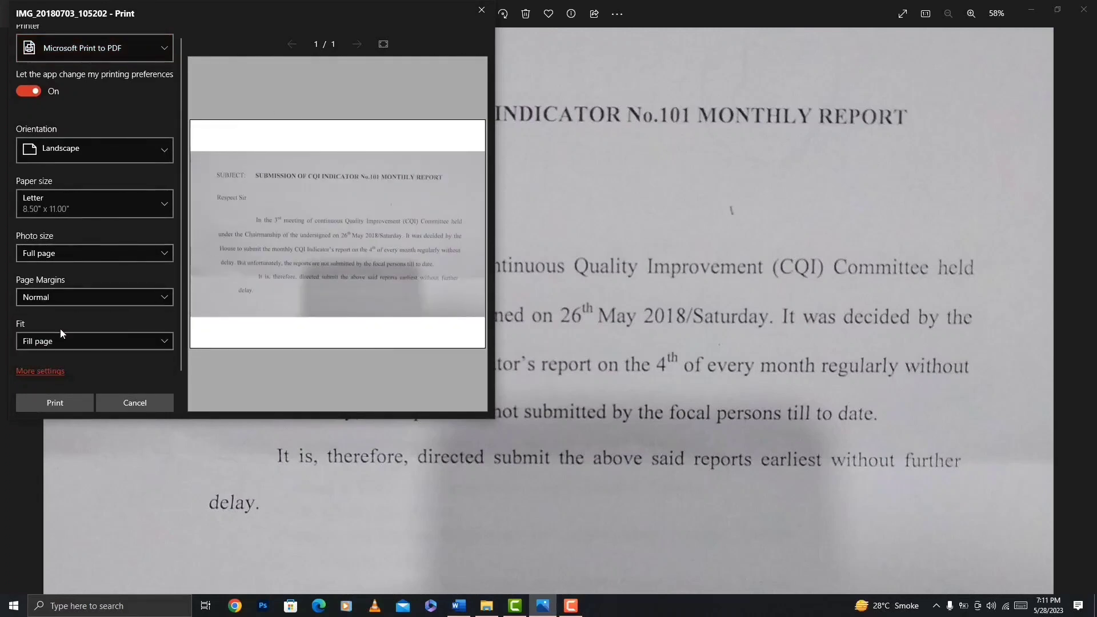
# Set the print paper size to A4, try Uniform page margins, and restore the margins to Normal.
pyautogui.click(105, 201)
pyautogui.click(71, 264)
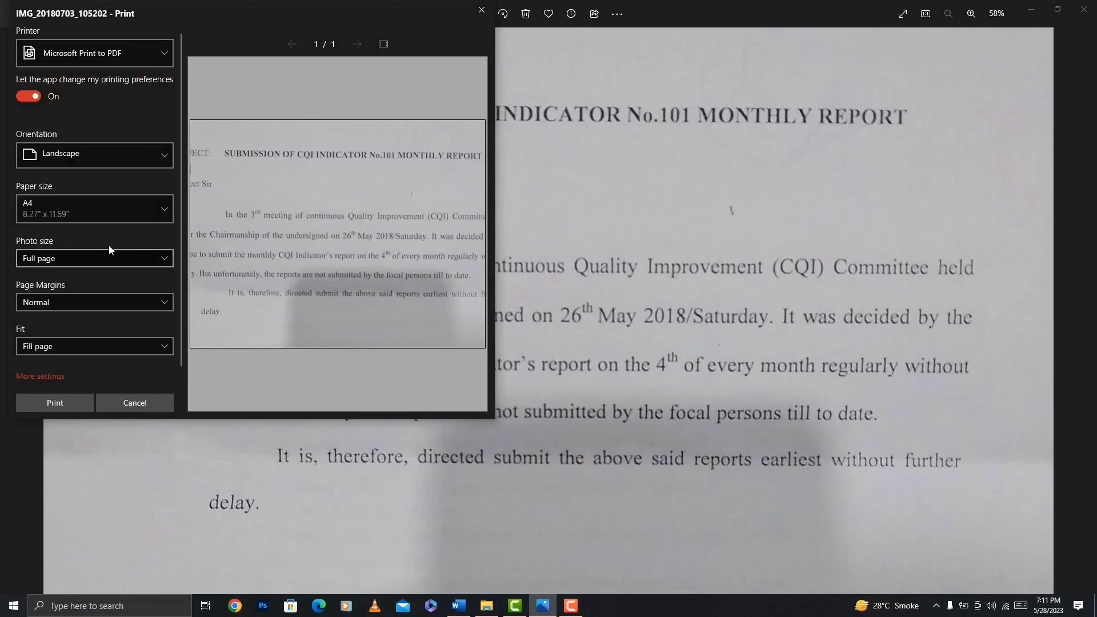
pyautogui.click(82, 306)
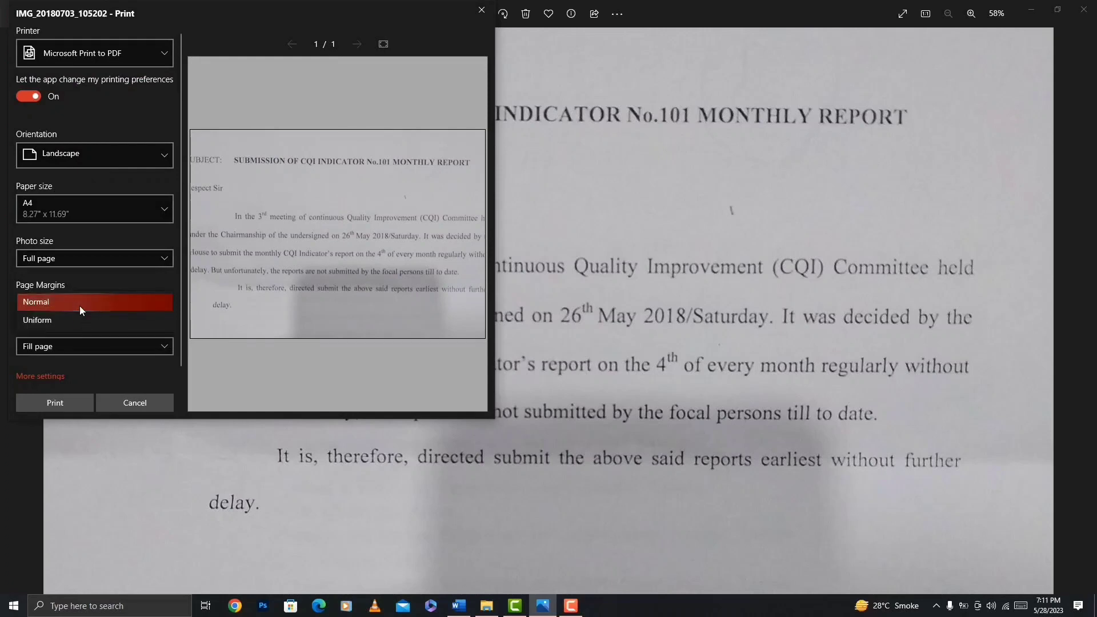
pyautogui.click(75, 321)
pyautogui.click(77, 303)
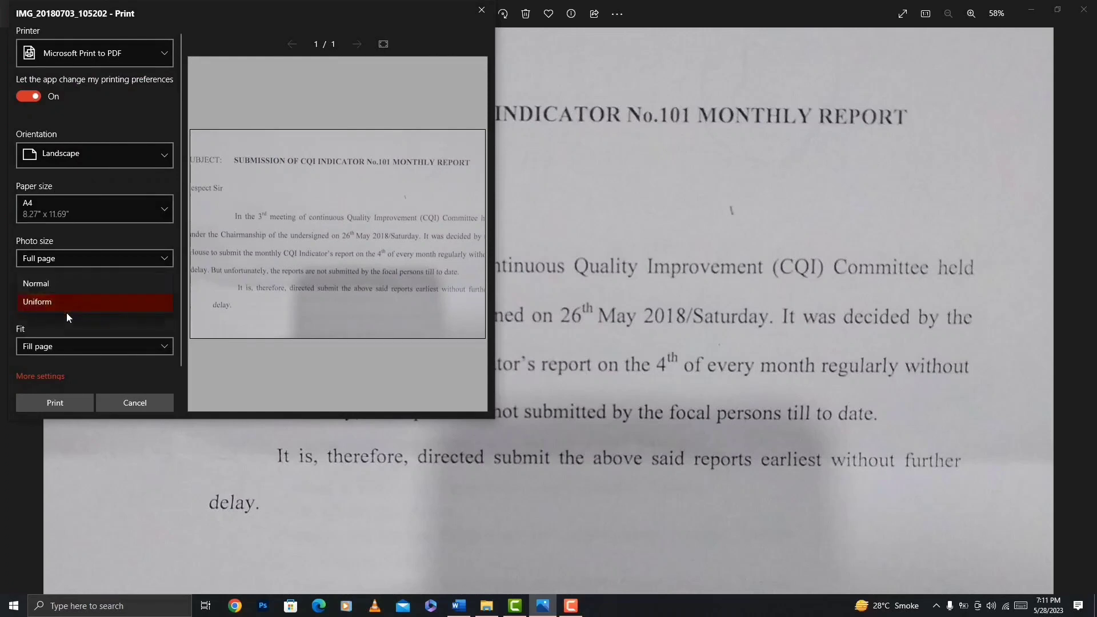
pyautogui.click(61, 284)
# Set the print fit to Shrink to fit, check the additional print settings, and close the print dialog without printing.
pyautogui.click(59, 347)
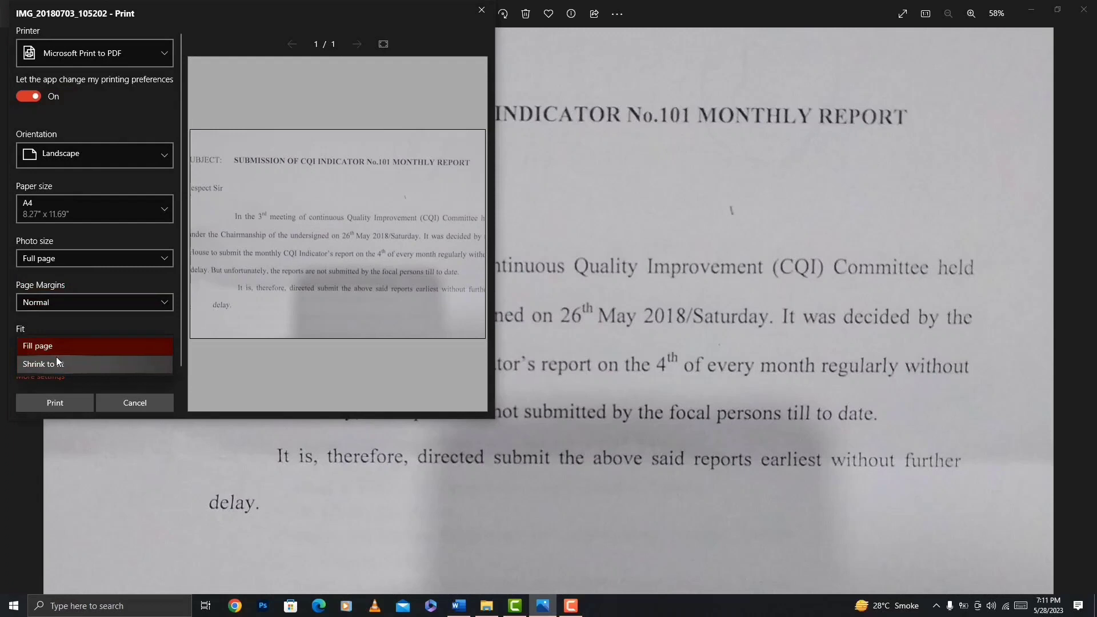
pyautogui.click(57, 361)
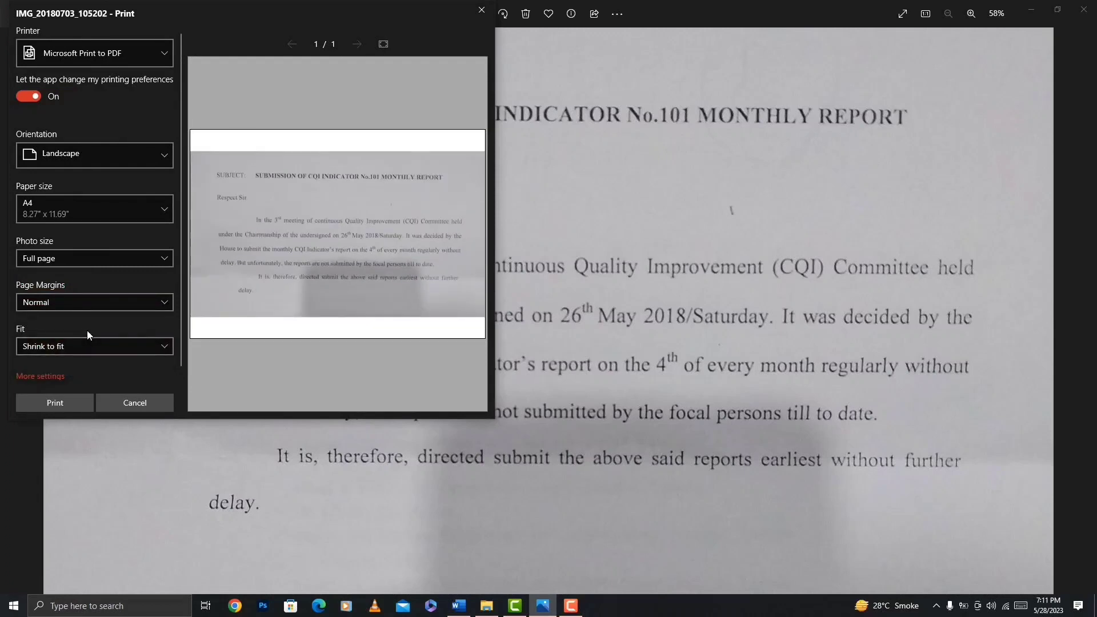
pyautogui.click(47, 378)
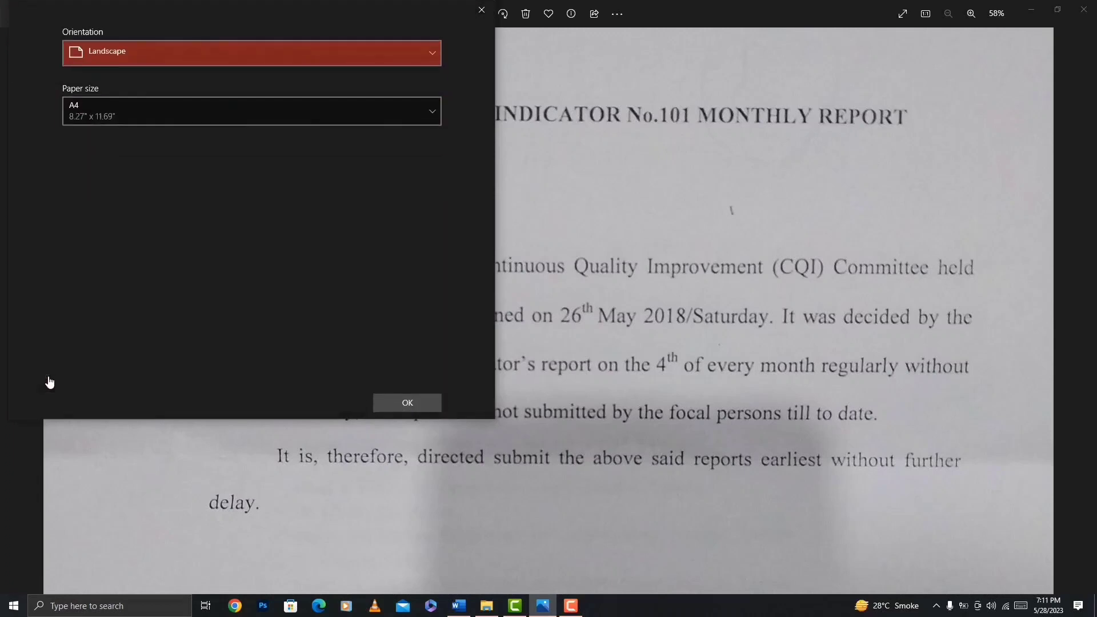
pyautogui.click(382, 401)
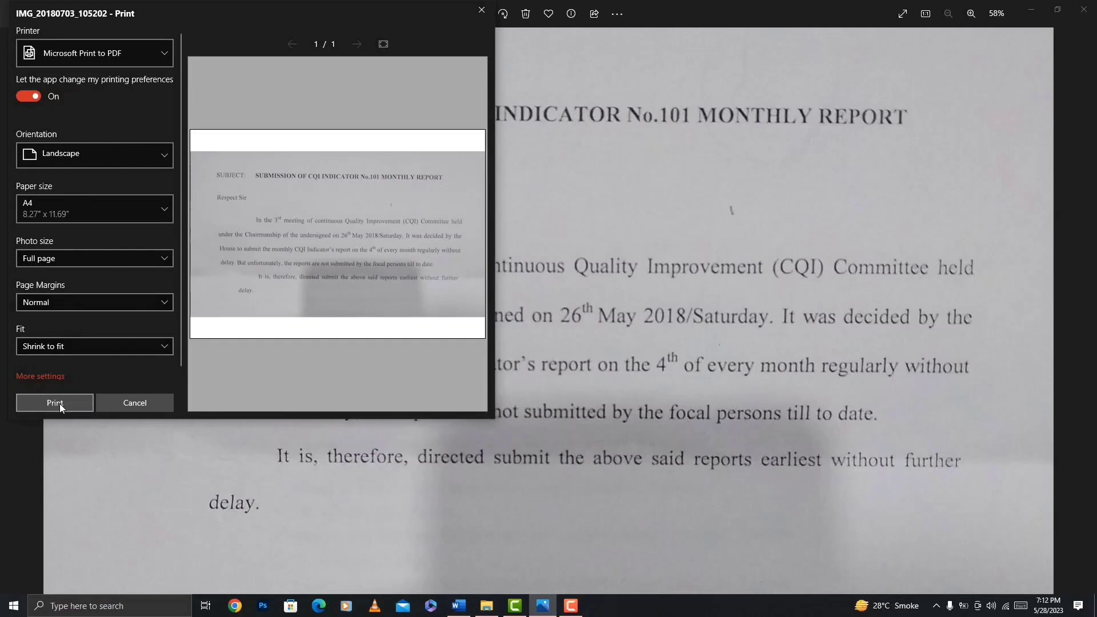
pyautogui.click(482, 9)
# Minimize the photo viewer, switch to Word, and insert the picture IMG_20180703_105202 from this device into the blank document.
pyautogui.click(1032, 11)
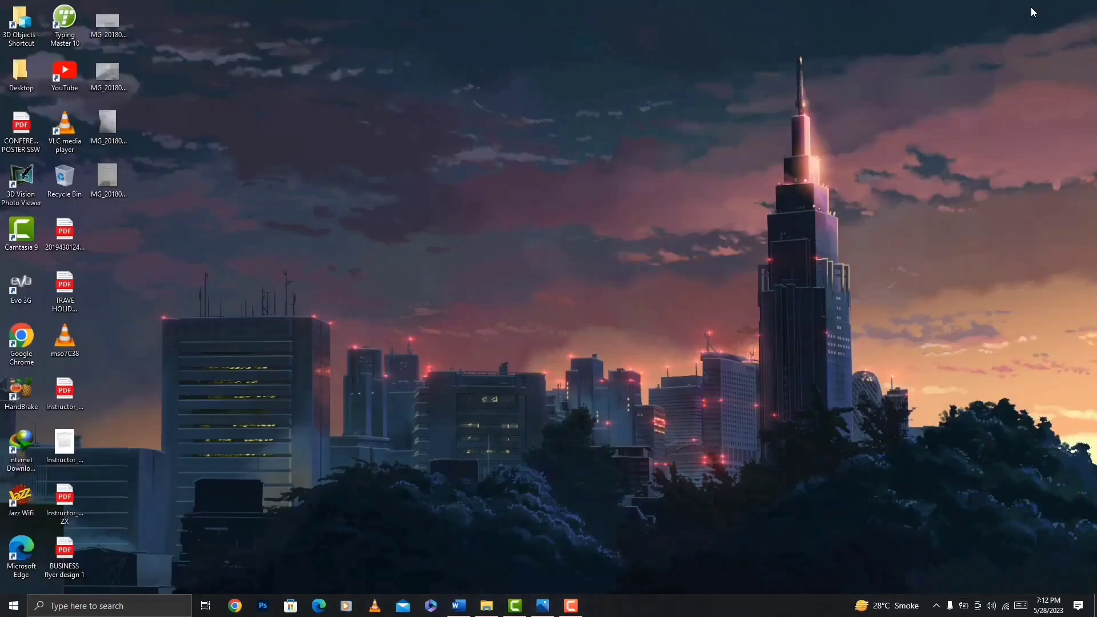
pyautogui.click(459, 605)
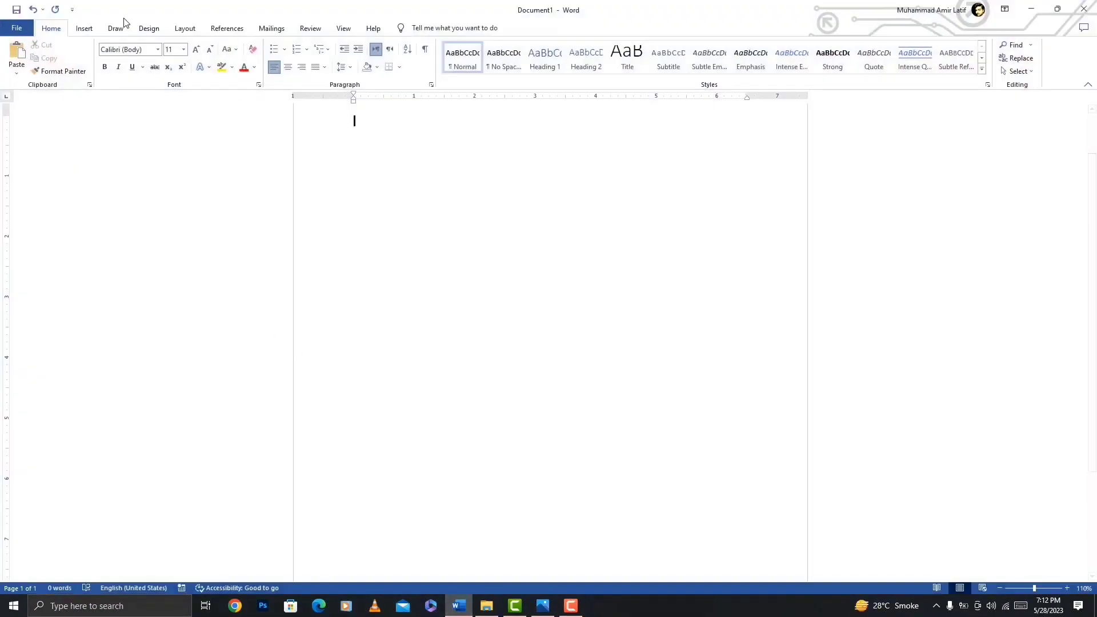
pyautogui.click(84, 29)
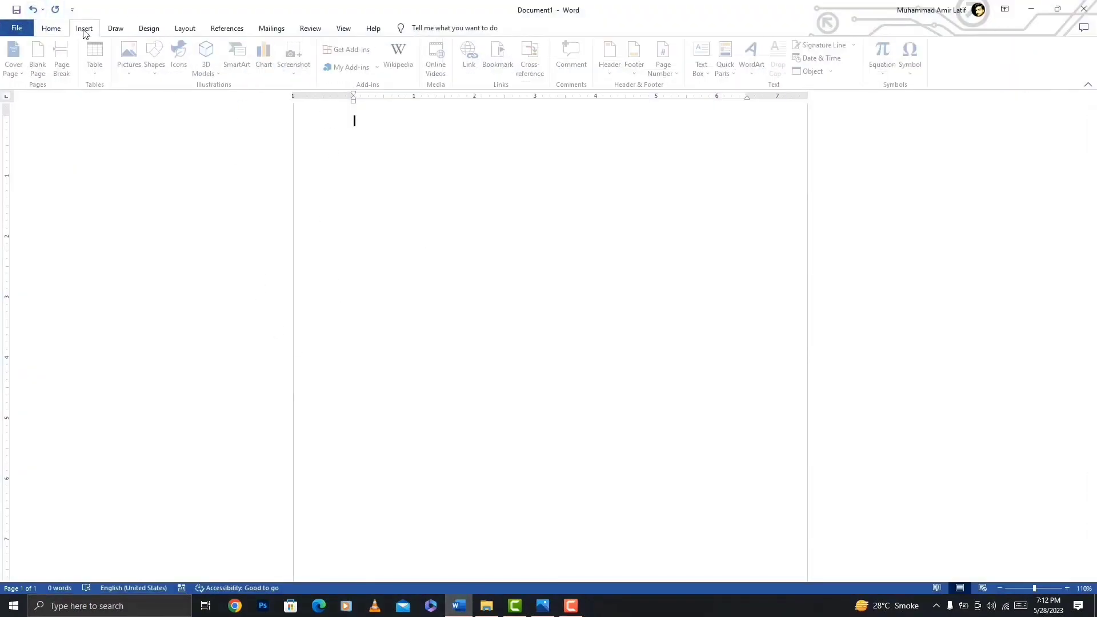
pyautogui.click(126, 60)
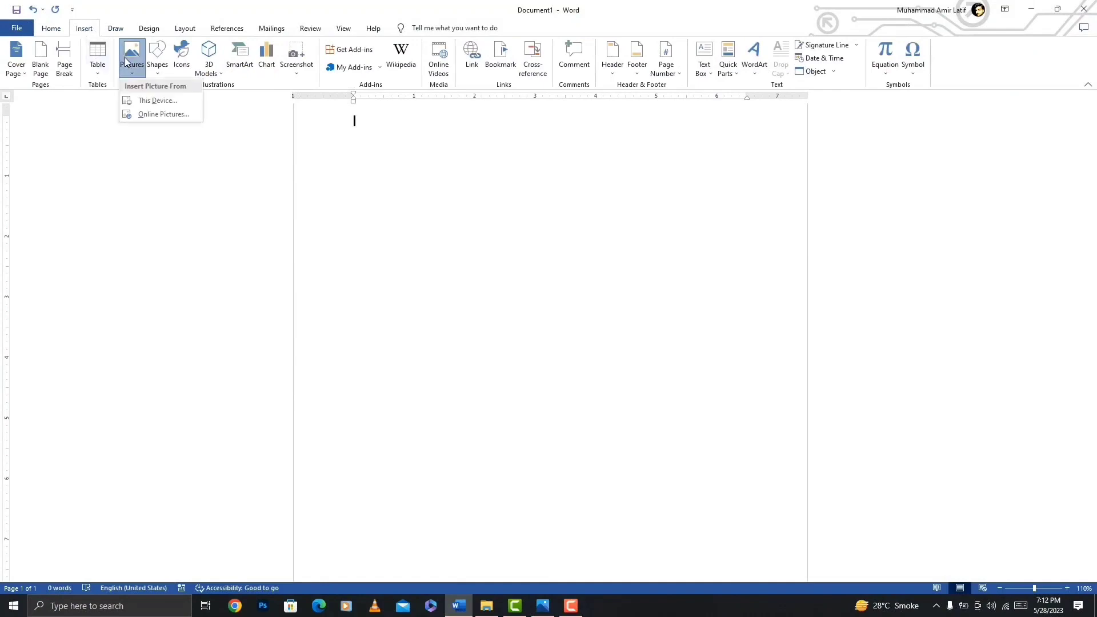
pyautogui.click(143, 104)
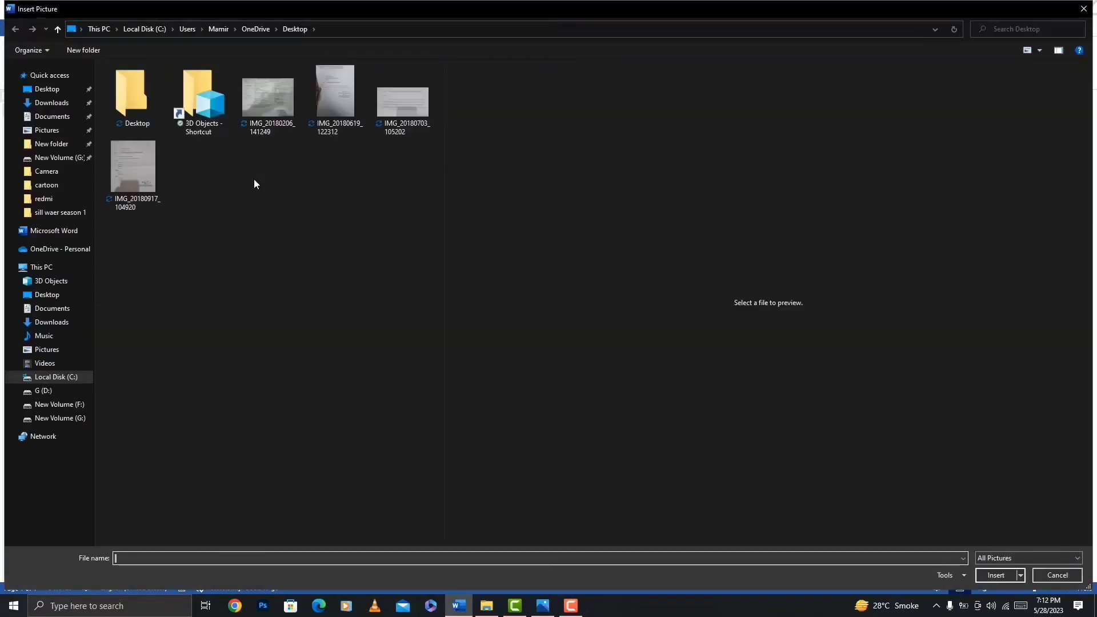
pyautogui.click(403, 102)
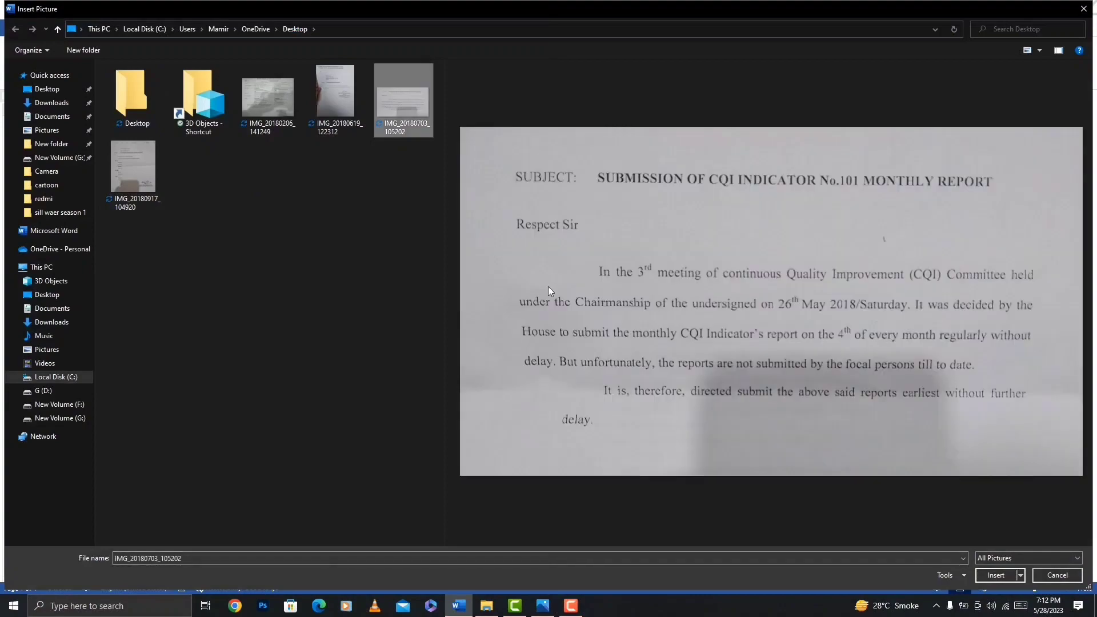
pyautogui.click(995, 574)
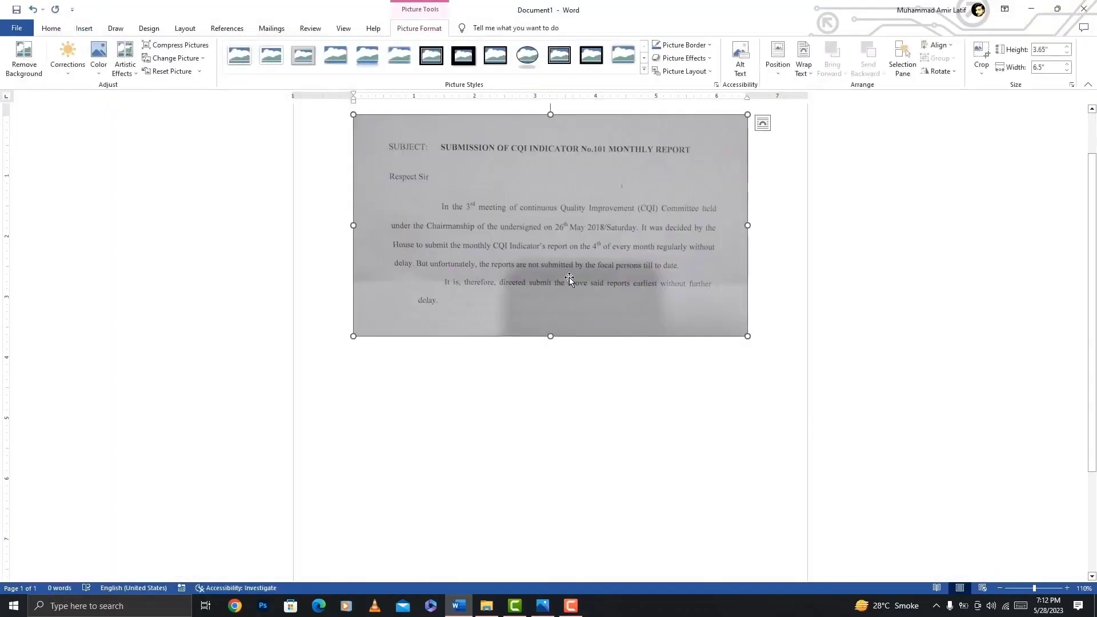
# Set the document's page size to A4 and its orientation to Landscape.
pyautogui.click(183, 29)
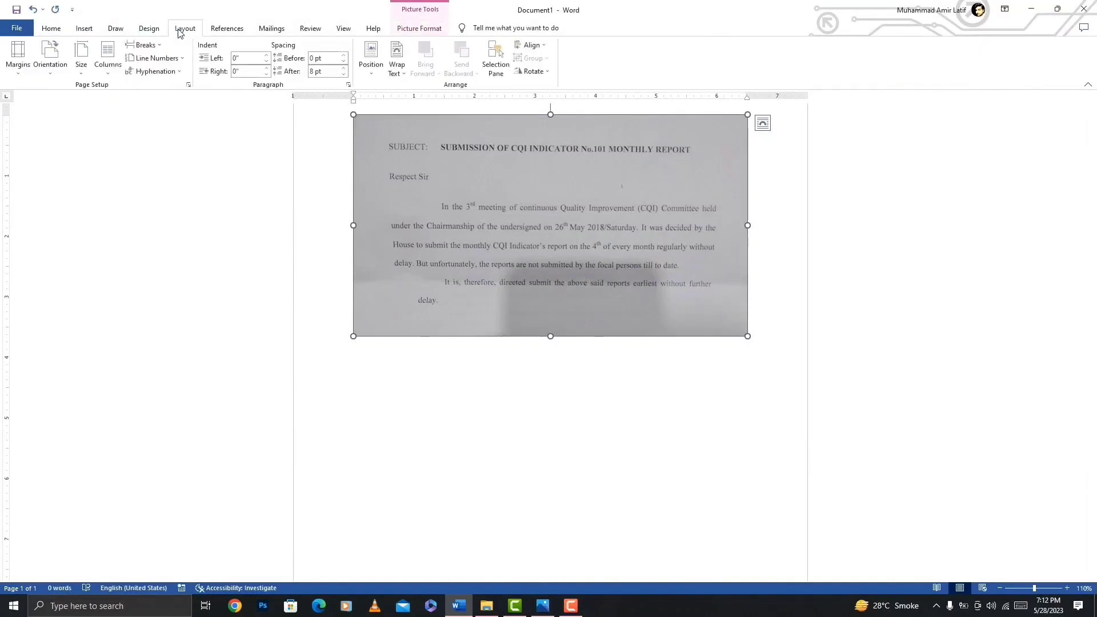
pyautogui.click(83, 66)
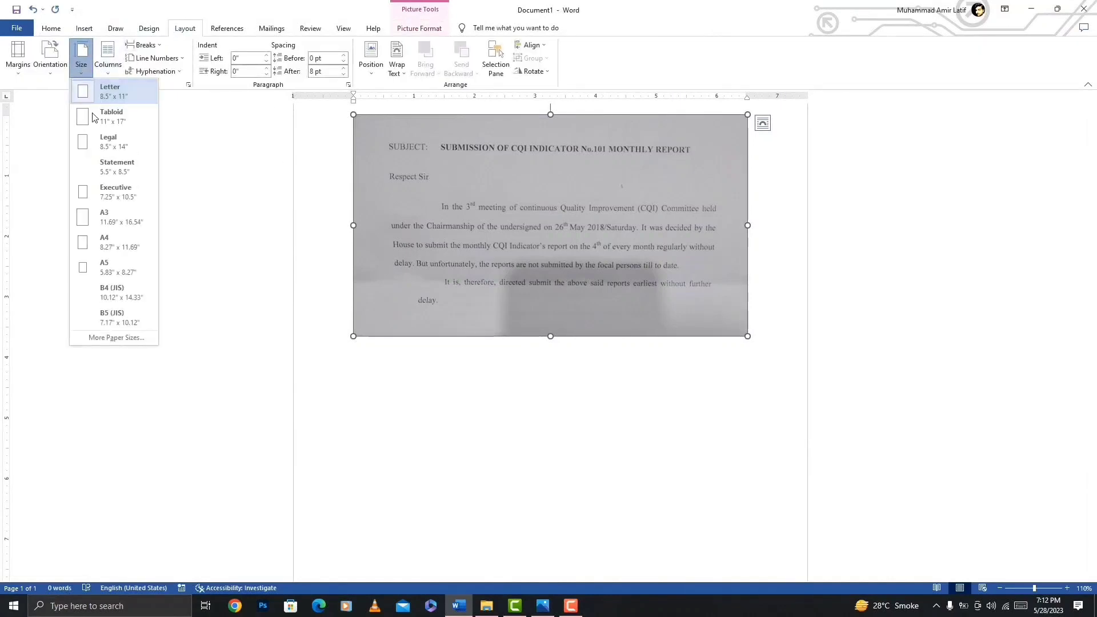
pyautogui.click(114, 242)
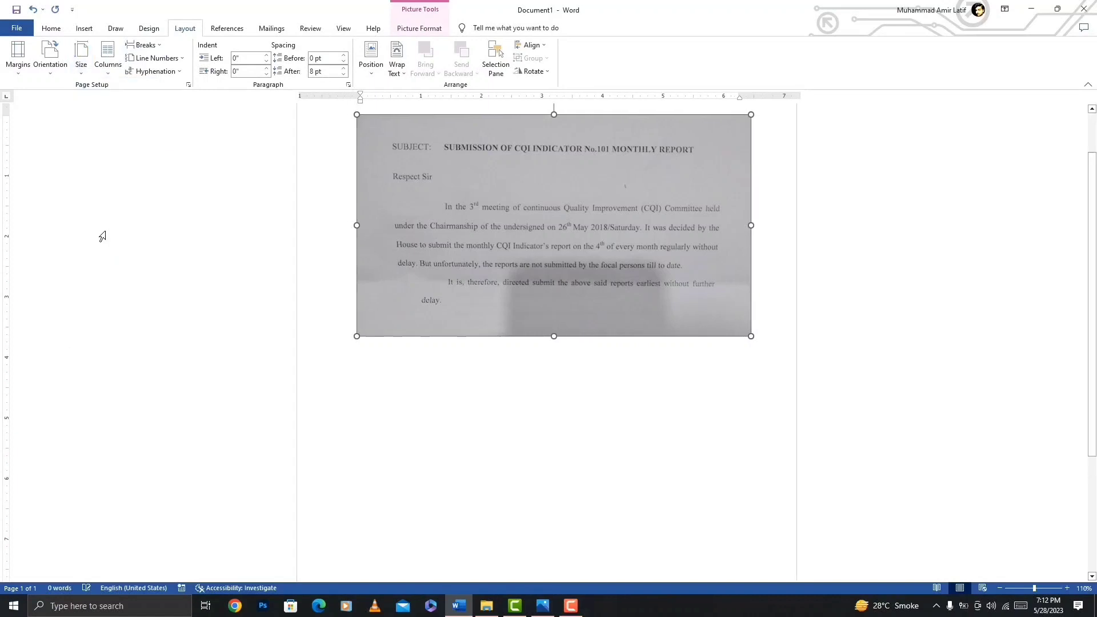
pyautogui.click(56, 67)
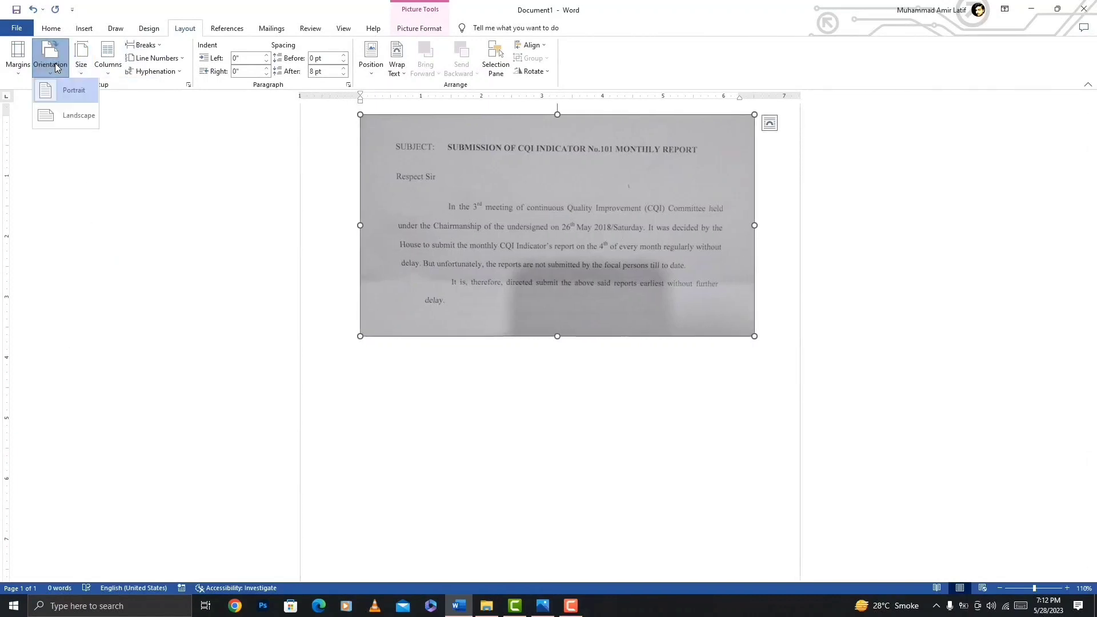
pyautogui.click(74, 115)
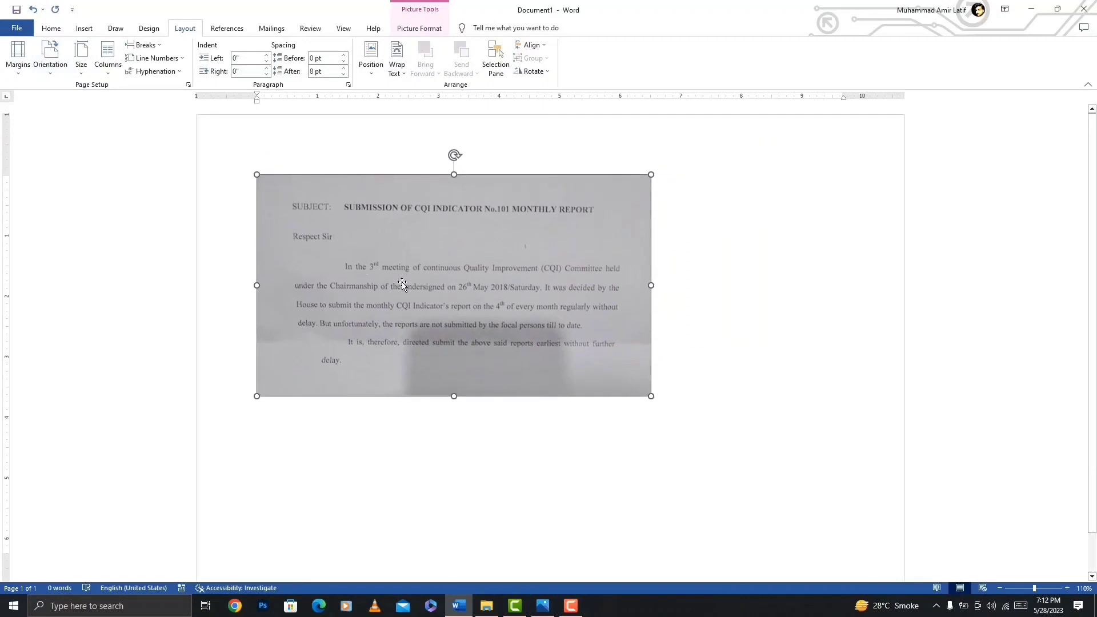
# Position the inserted picture in the page's top-left corner with text wrapping.
pyautogui.click(458, 291)
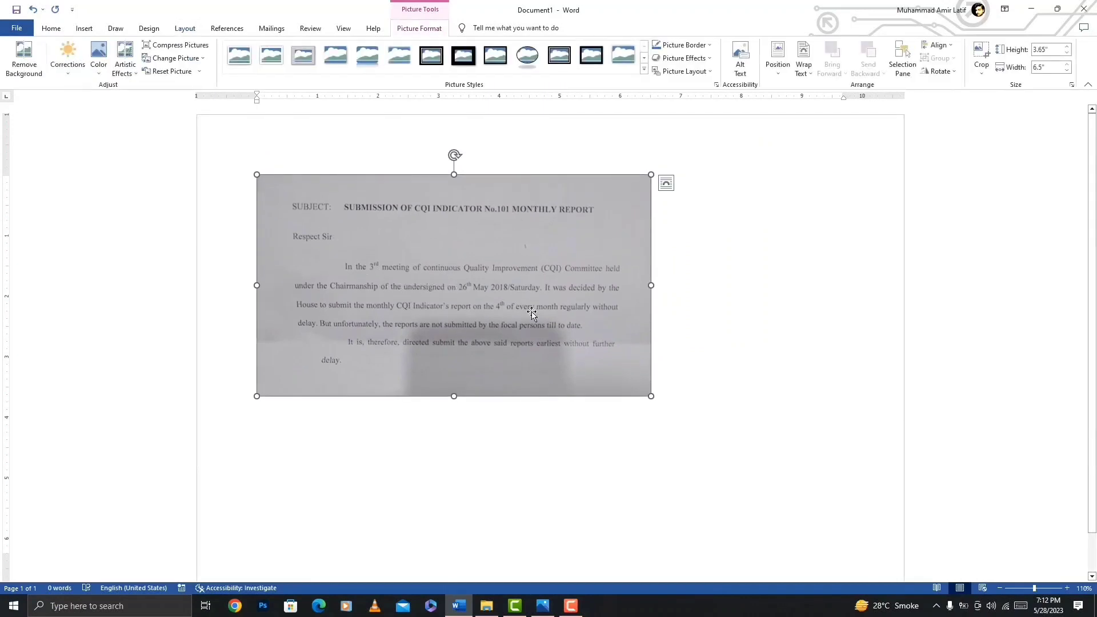
pyautogui.click(777, 65)
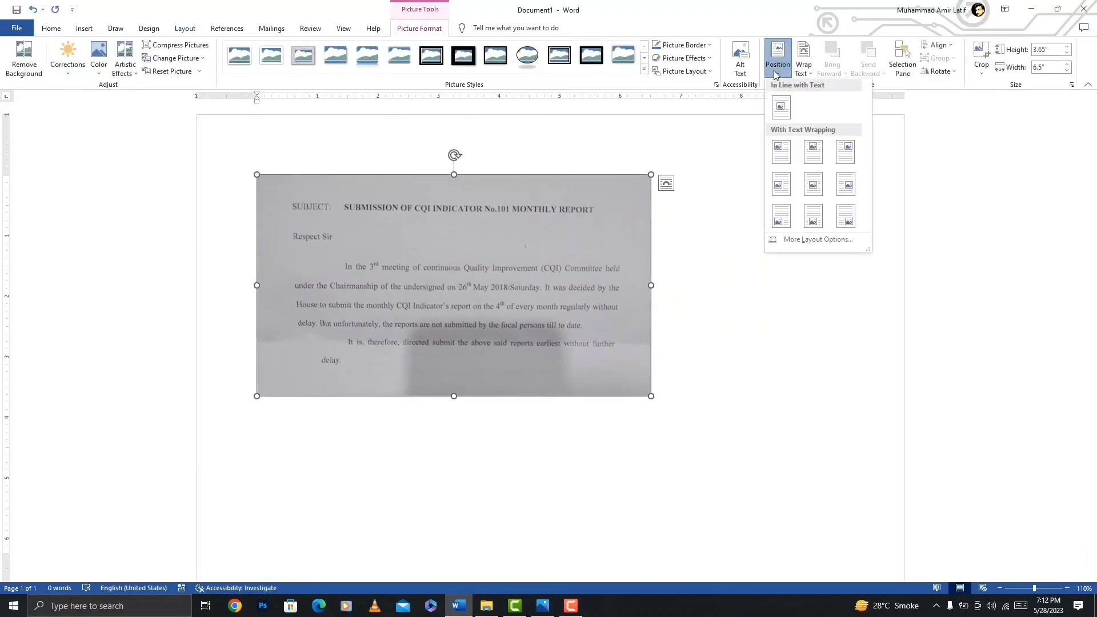
pyautogui.click(781, 152)
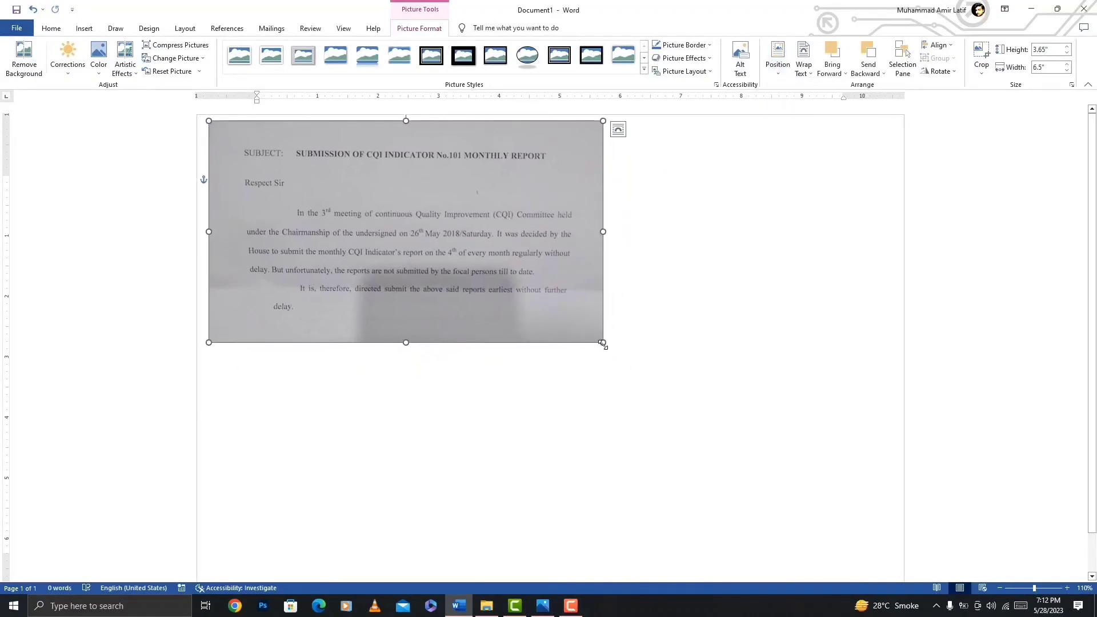
# Enlarge, move and stretch the picture to about 8.03" high and 11.87" wide so it nearly fills the landscape page.
pyautogui.moveTo(602, 343); pyautogui.dragTo(764, 500)
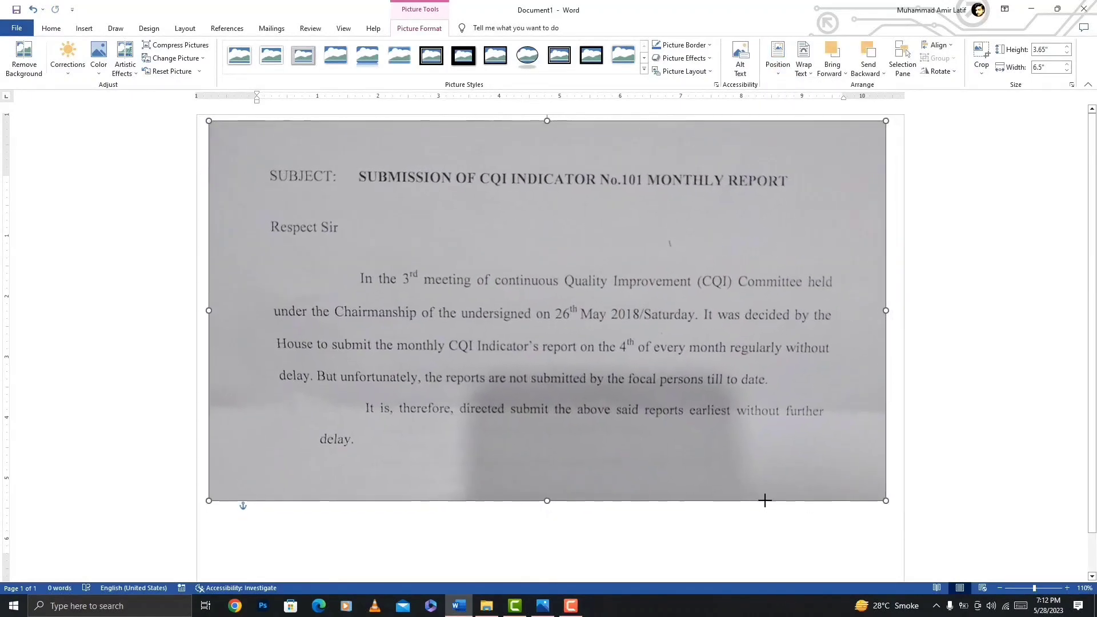
pyautogui.moveTo(646, 336); pyautogui.dragTo(637, 380)
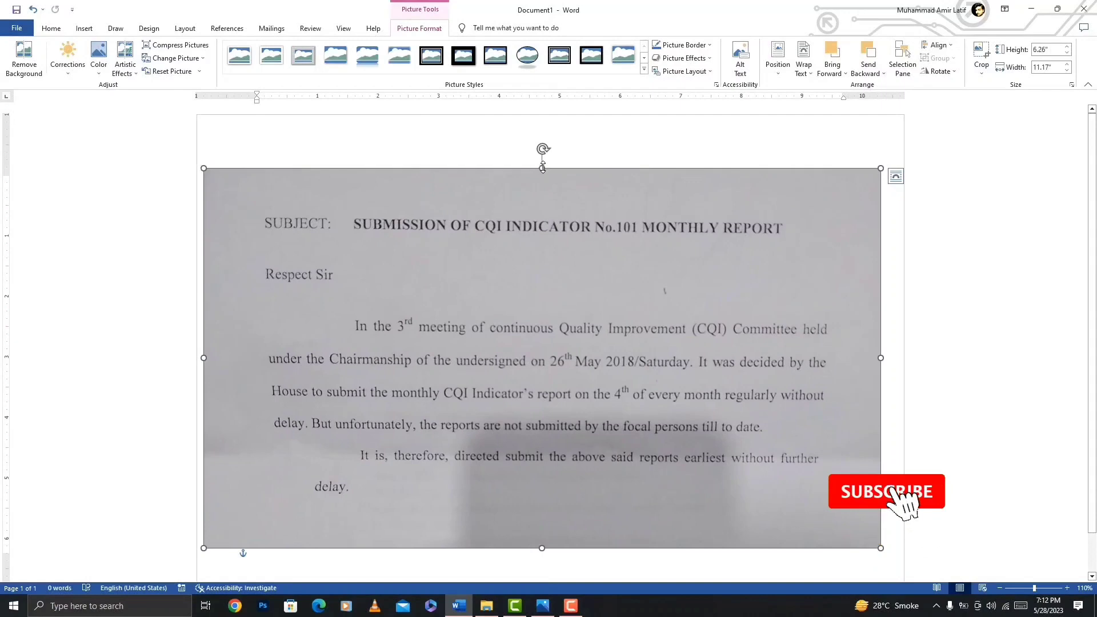
pyautogui.moveTo(542, 168); pyautogui.dragTo(547, 125)
pyautogui.scroll(-3, 588, 297)
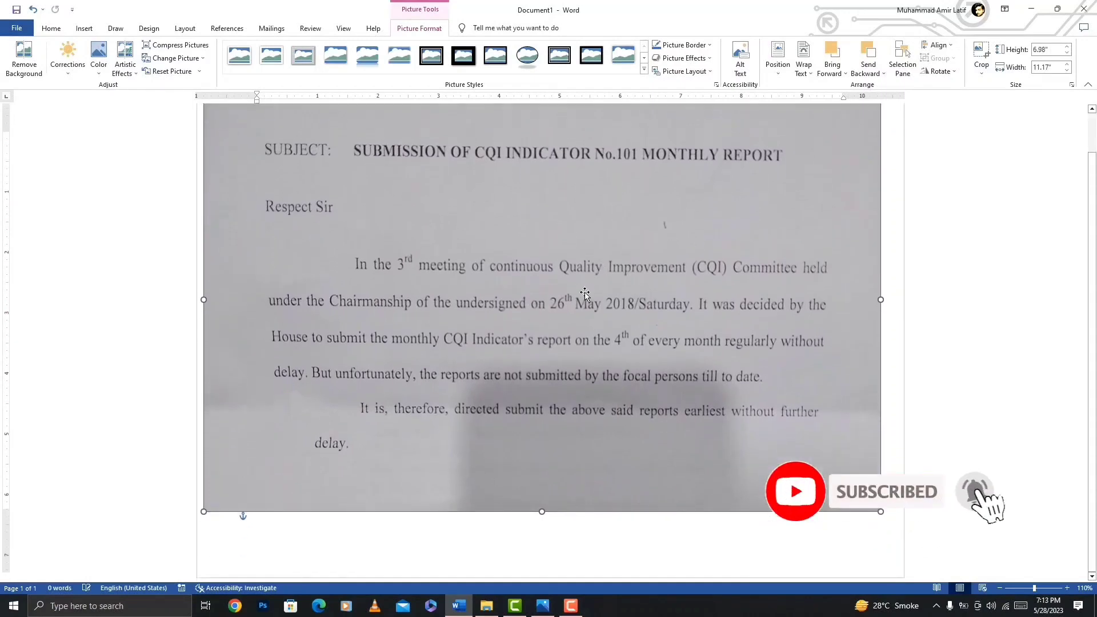
pyautogui.moveTo(542, 504); pyautogui.dragTo(543, 567)
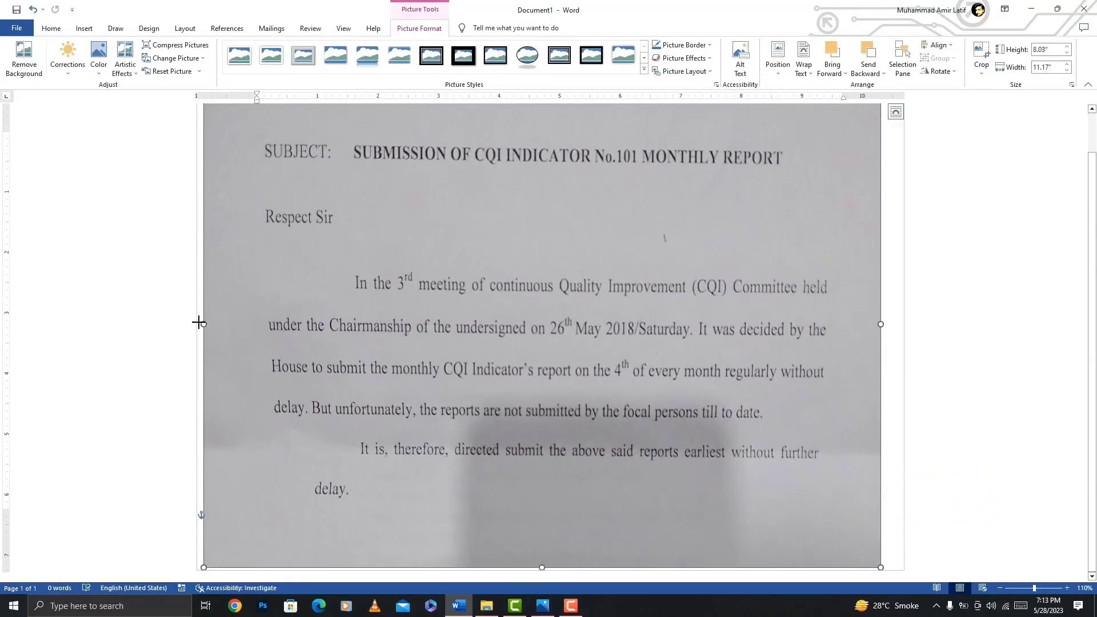
pyautogui.moveTo(199, 323); pyautogui.dragTo(192, 323)
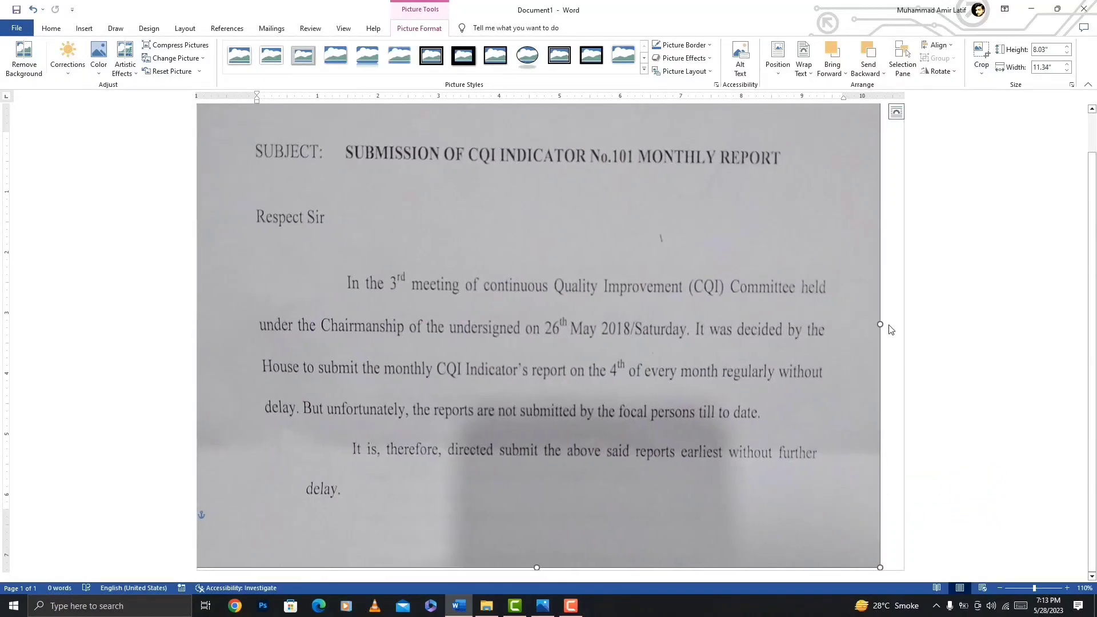
pyautogui.moveTo(893, 324); pyautogui.dragTo(911, 326)
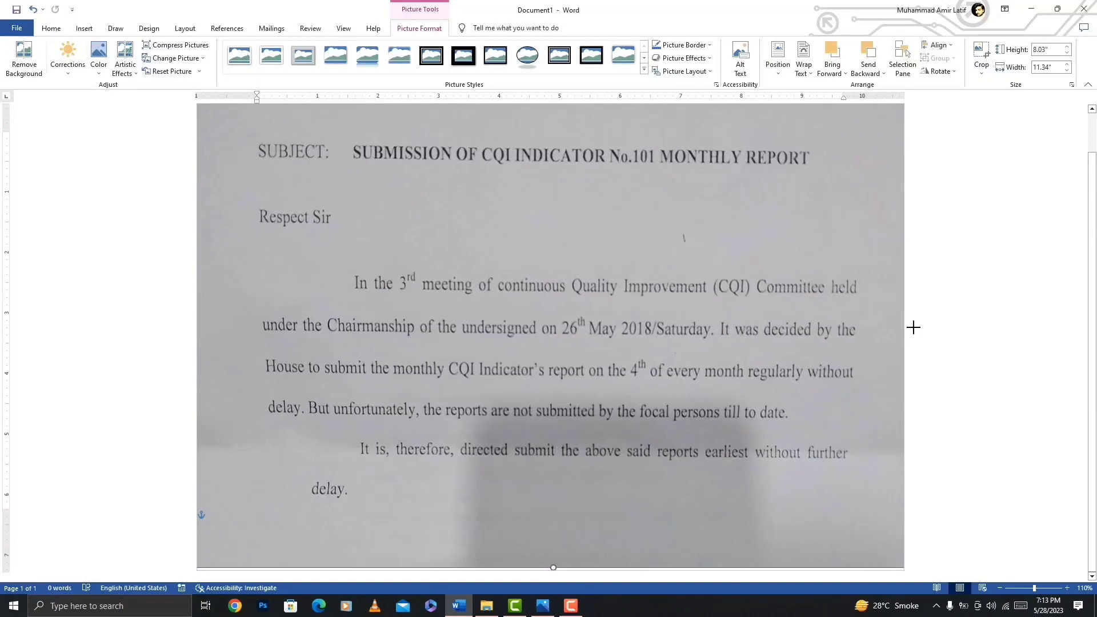
pyautogui.scroll(2, 592, 297)
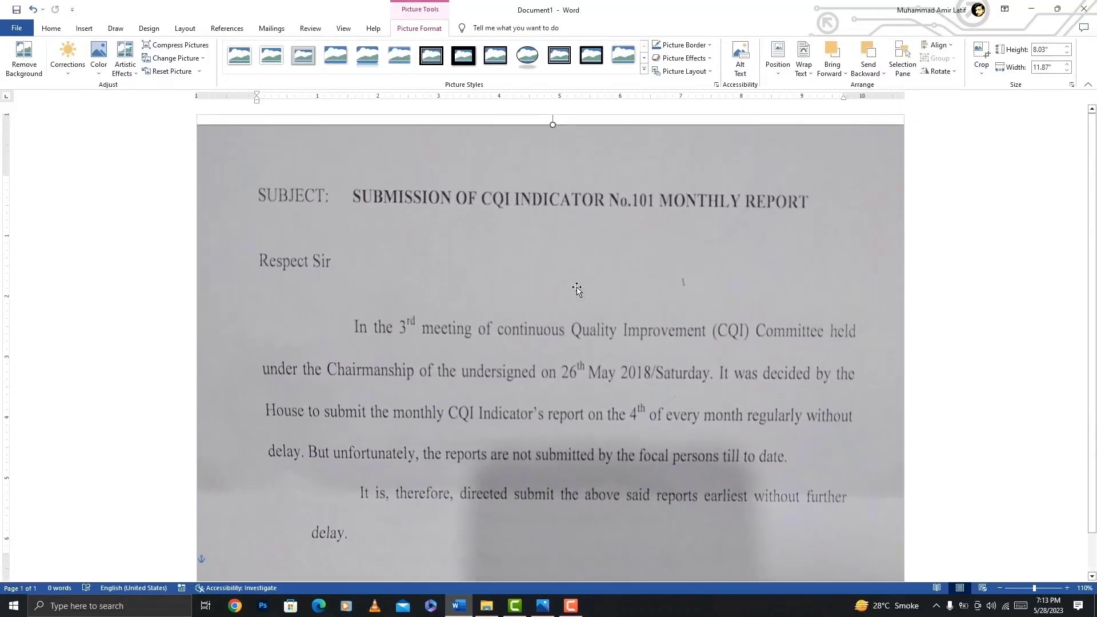
# Stretch the picture's top and bottom edges to a height of about 8.58" so it covers the full page height.
pyautogui.moveTo(552, 125); pyautogui.dragTo(555, 102)
pyautogui.scroll(-2, 560, 246)
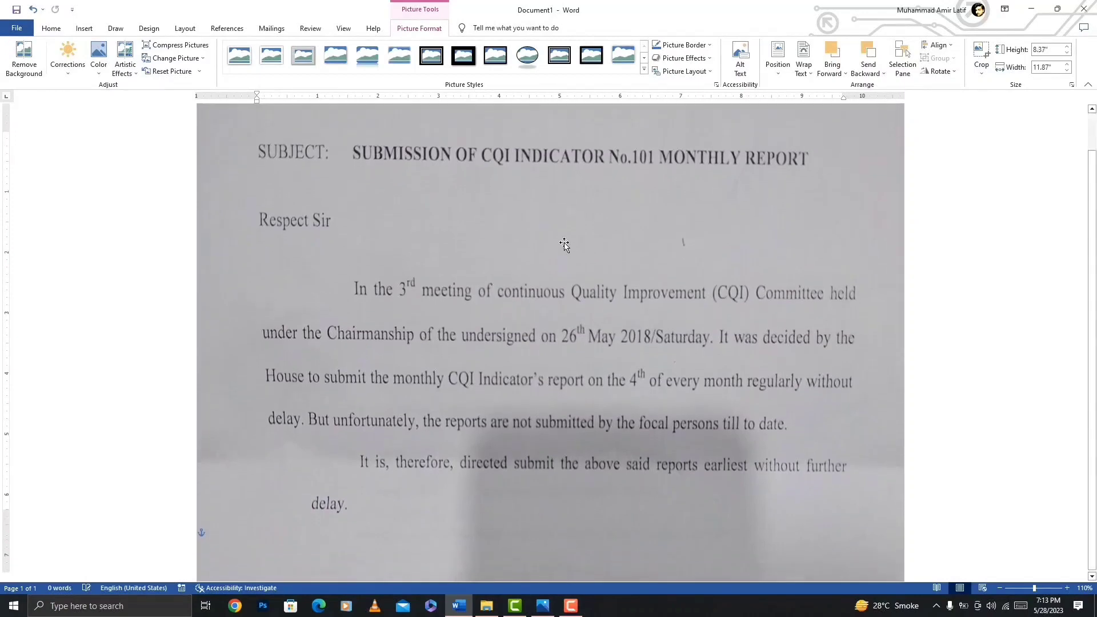
pyautogui.moveTo(553, 570); pyautogui.dragTo(553, 576)
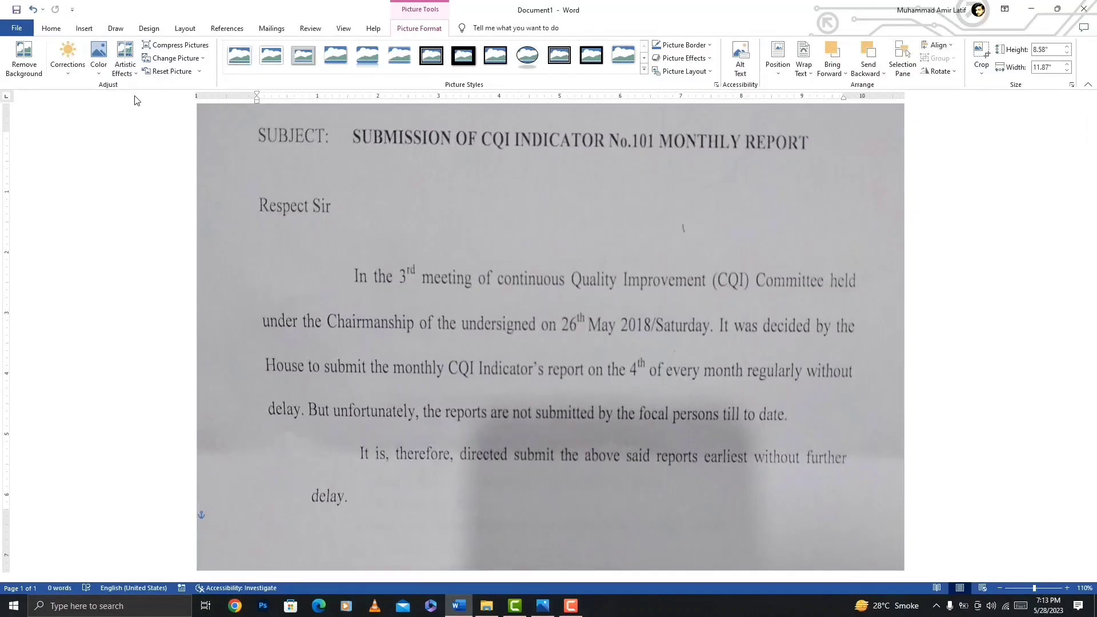
# Recolor the picture in grayscale and sharpen it by 50%.
pyautogui.click(97, 68)
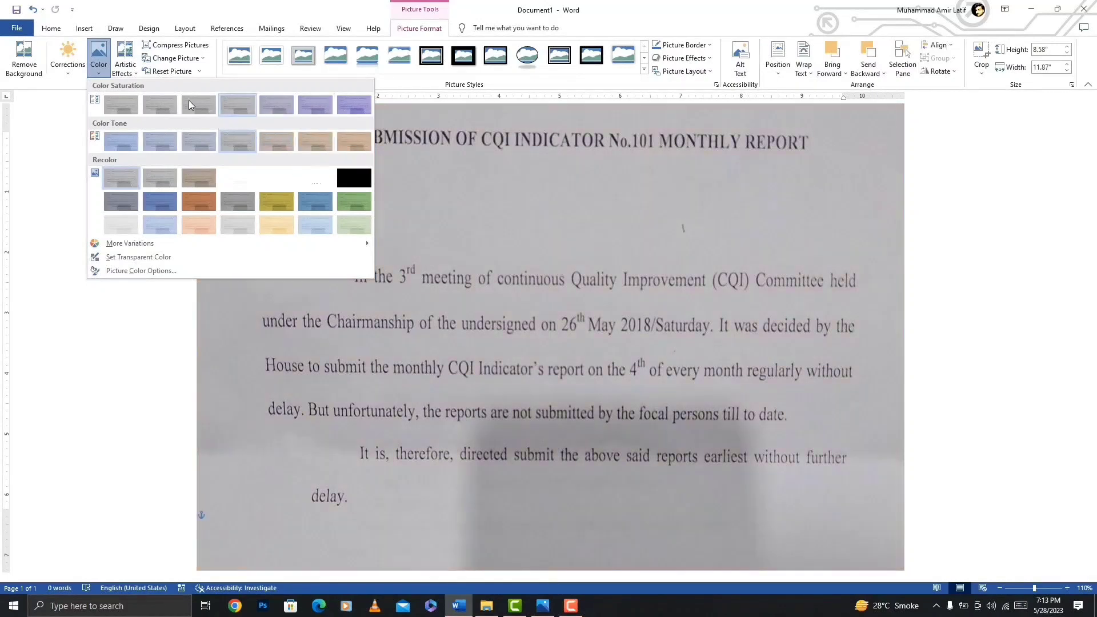
pyautogui.click(161, 183)
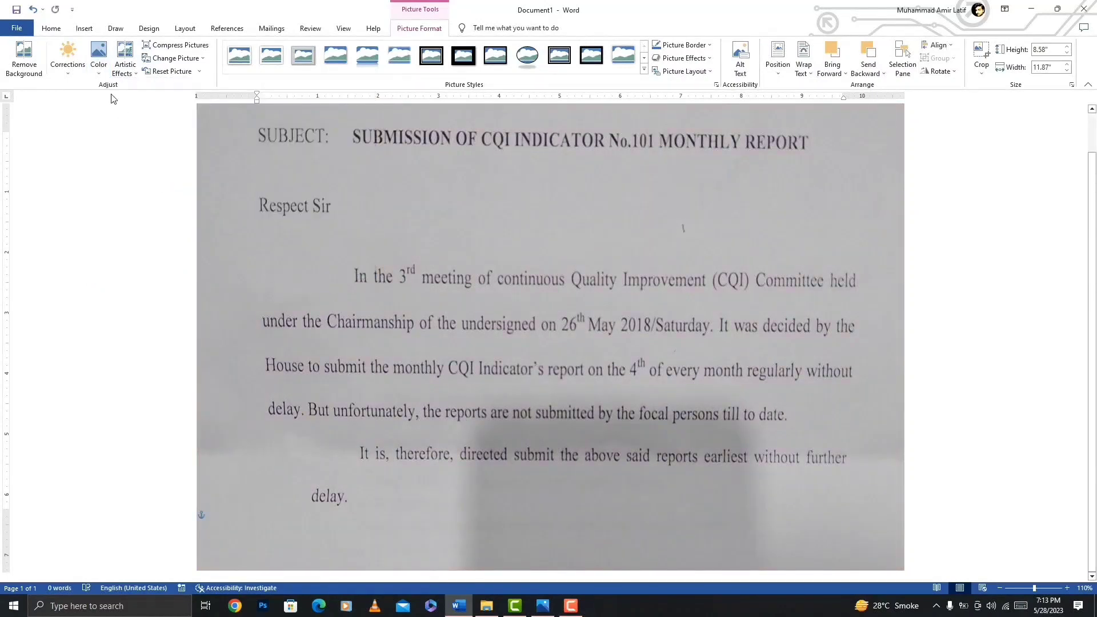
pyautogui.click(68, 57)
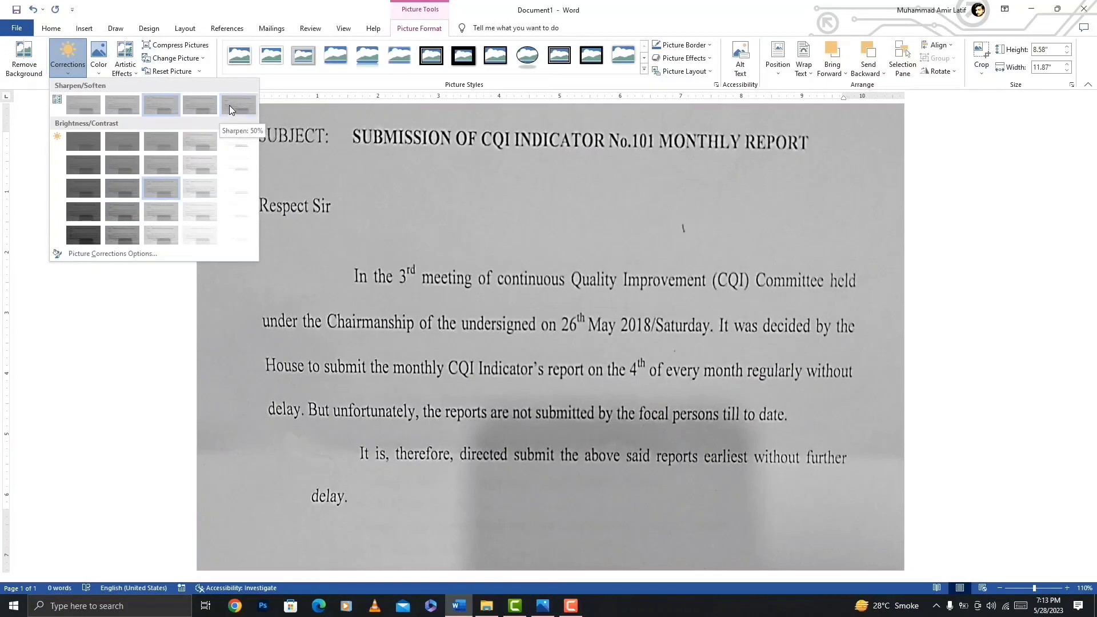
pyautogui.click(231, 110)
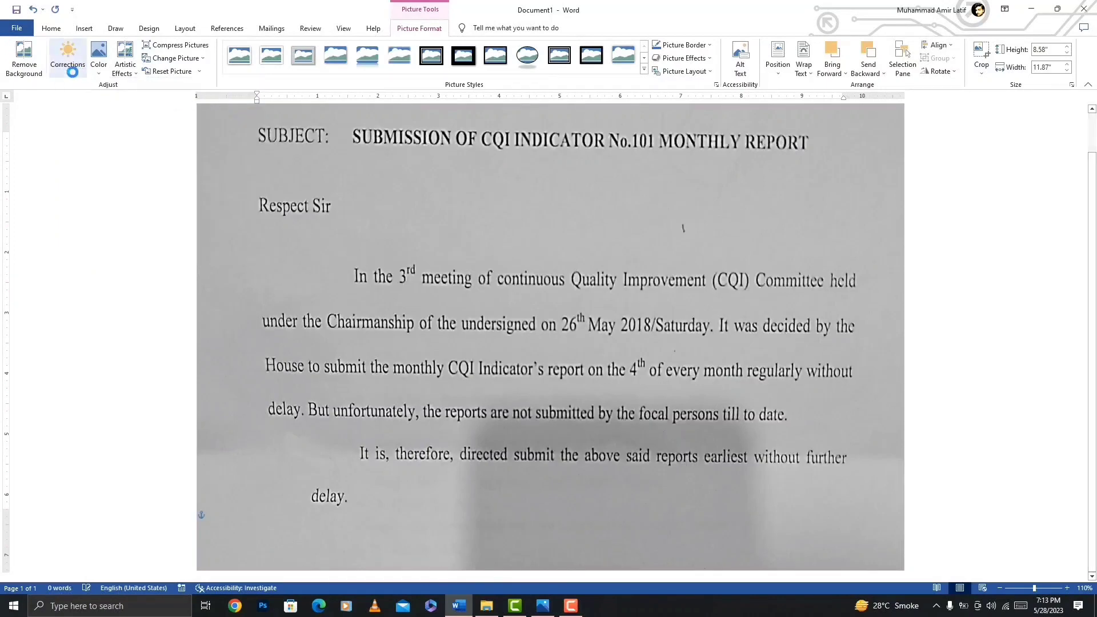
# Apply the Brightness: +40% Contrast: -40% correction to the picture and shift it slightly up and left on the page.
pyautogui.click(73, 73)
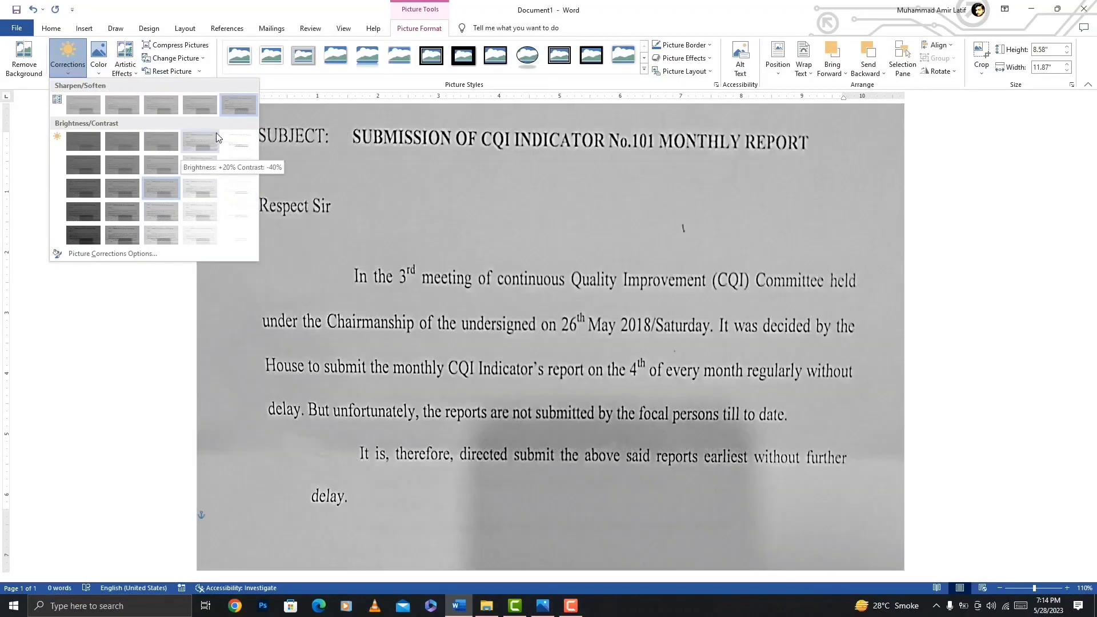
pyautogui.click(232, 141)
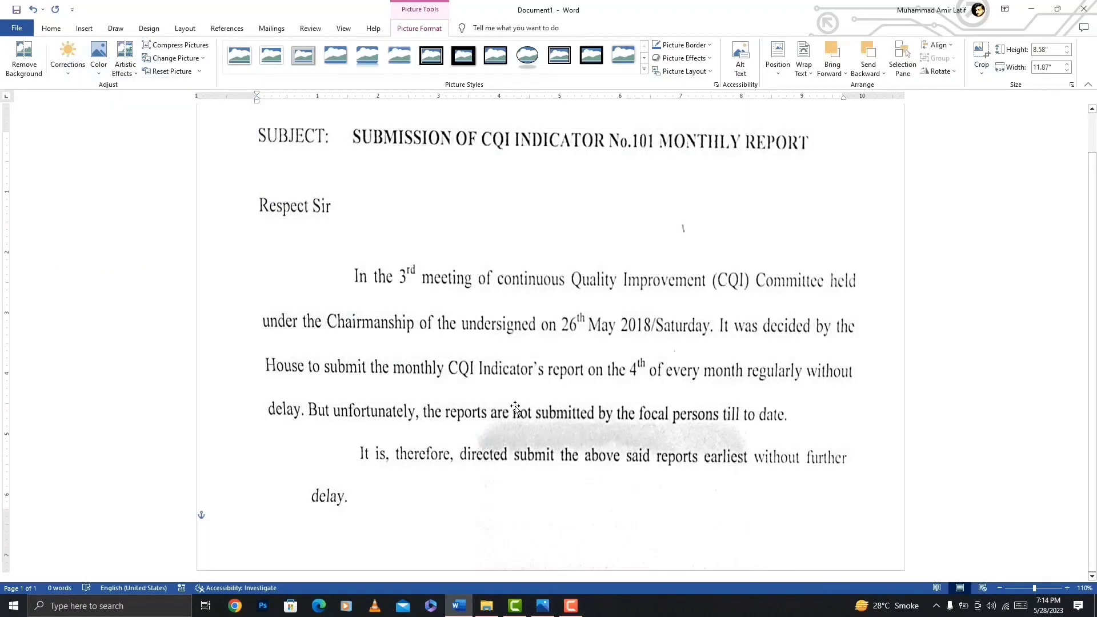
pyautogui.moveTo(558, 434)
pyautogui.mouseDown()
pyautogui.moveTo(605, 439)
pyautogui.moveTo(580, 421)
pyautogui.moveTo(553, 422)
pyautogui.mouseUp()
pyautogui.scroll(1, 596, 343)
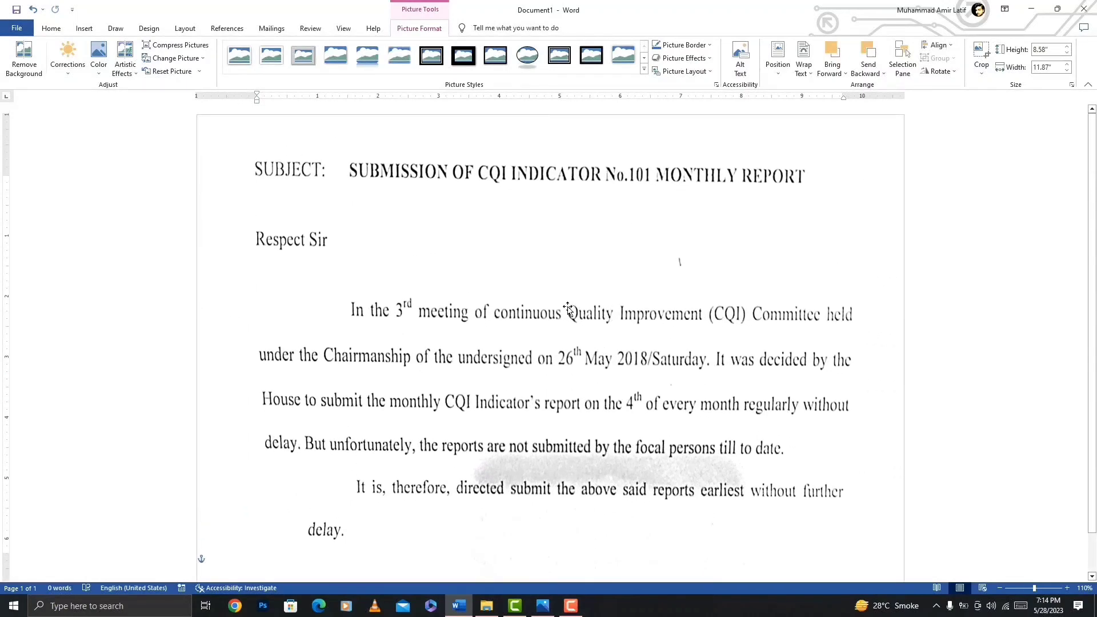
pyautogui.scroll(-1, 637, 357)
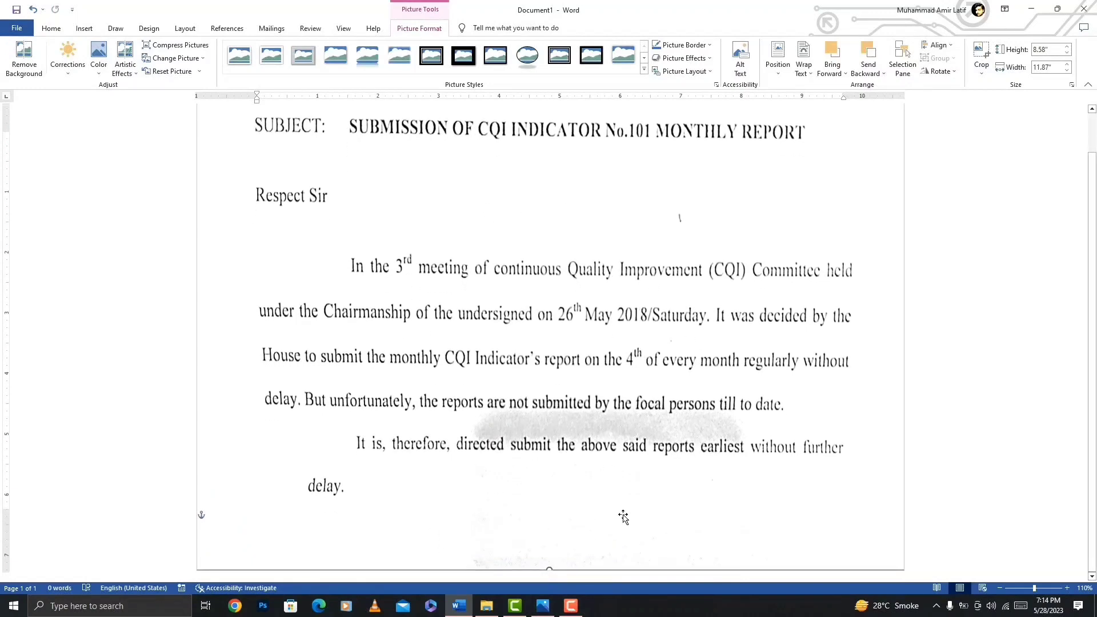
# Change the picture's correction to Brightness: +40% Contrast: -20%.
pyautogui.click(66, 73)
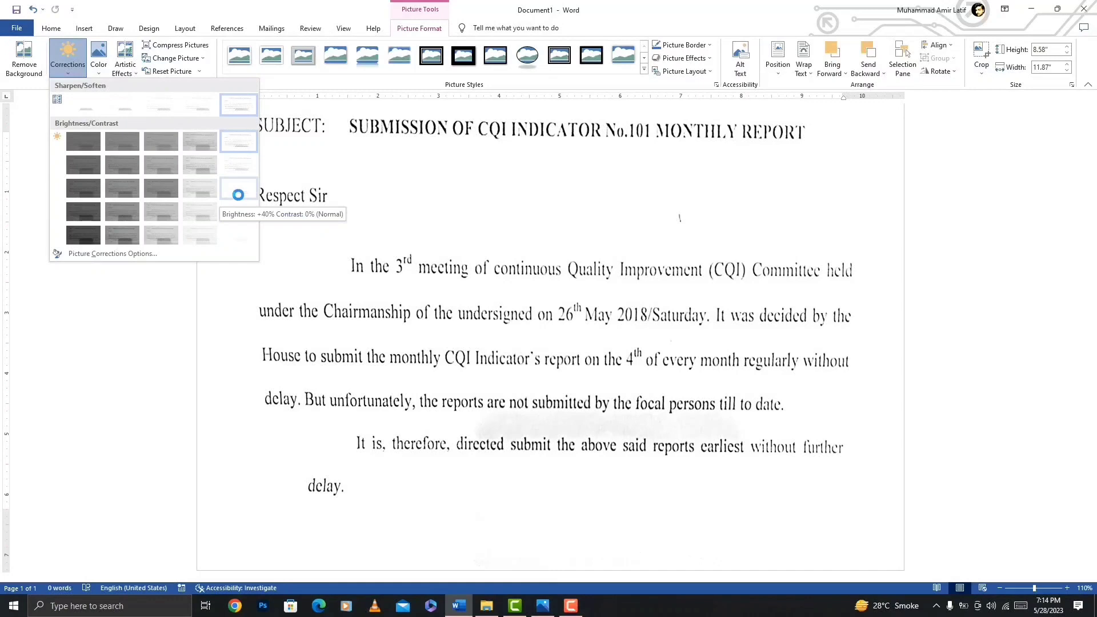
pyautogui.click(239, 165)
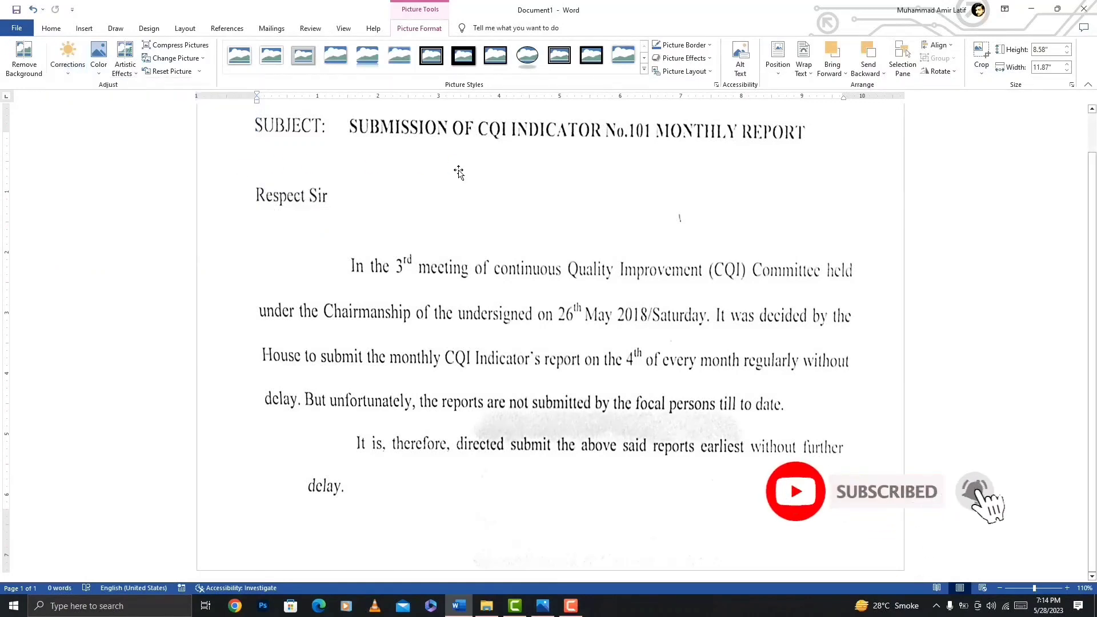
pyautogui.scroll(1, 463, 197)
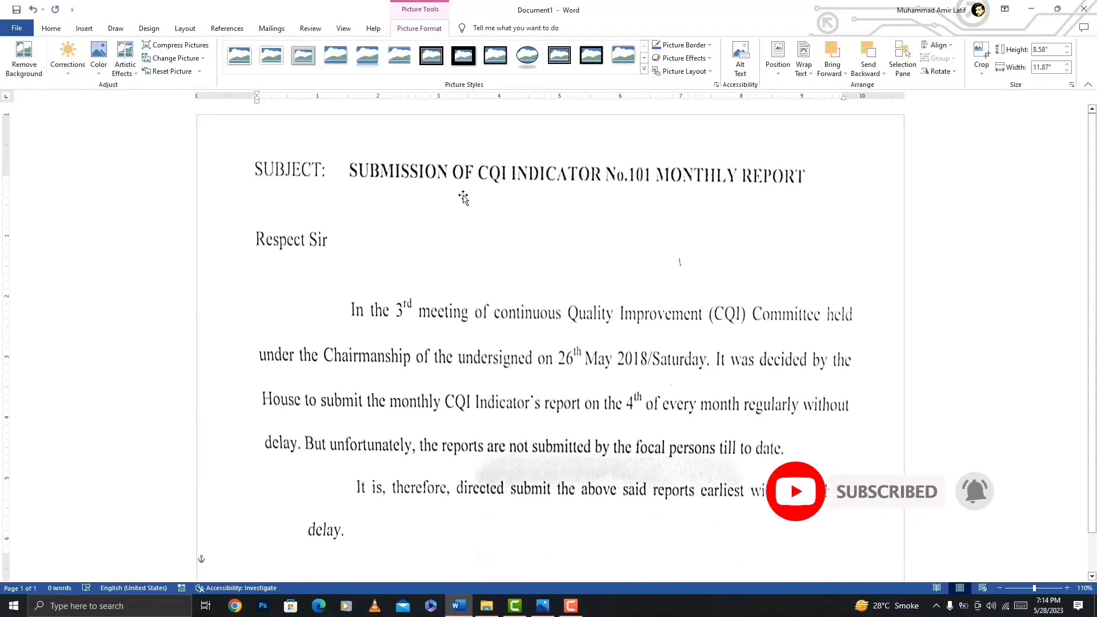
# Print the document with Microsoft Print to PDF and save the output on the Desktop as IMAGE.
pyautogui.hotkey('ctrl', 'p')
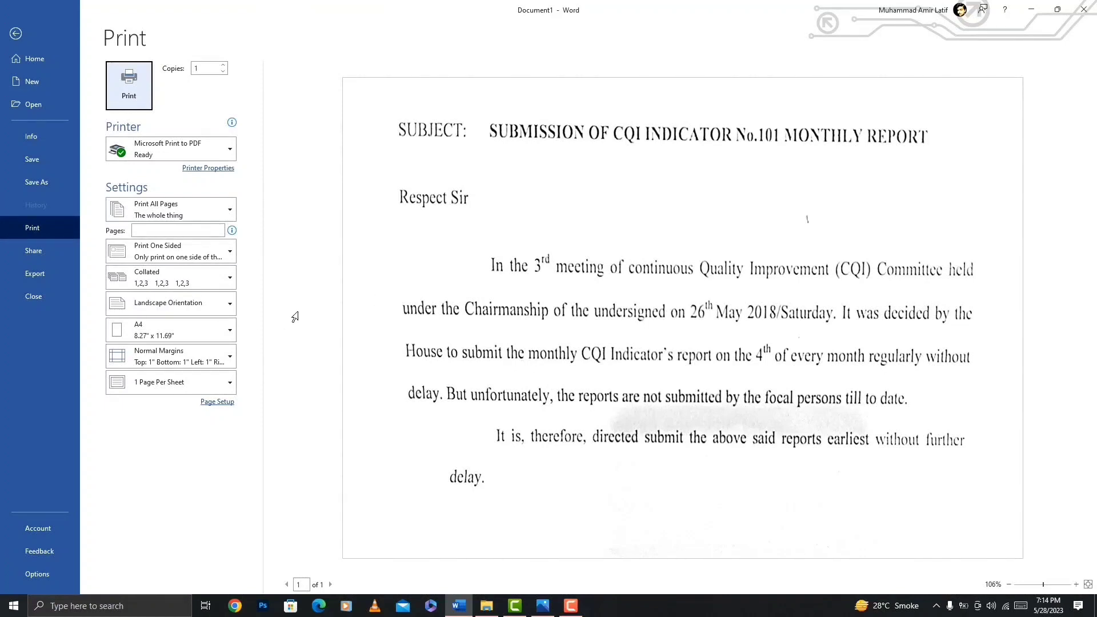
pyautogui.click(183, 150)
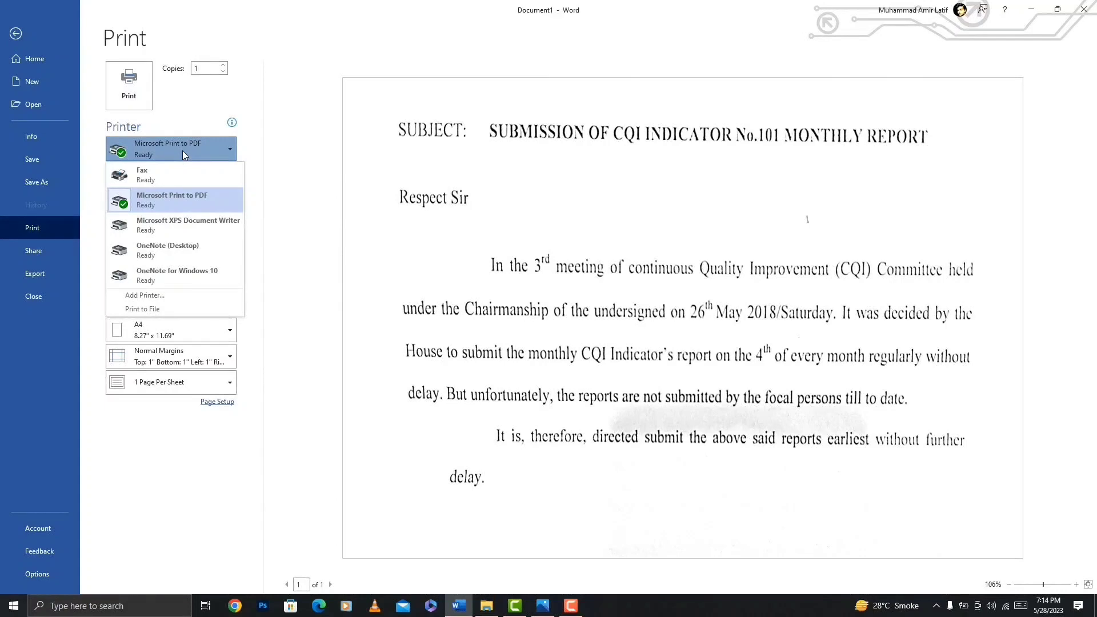
pyautogui.click(183, 149)
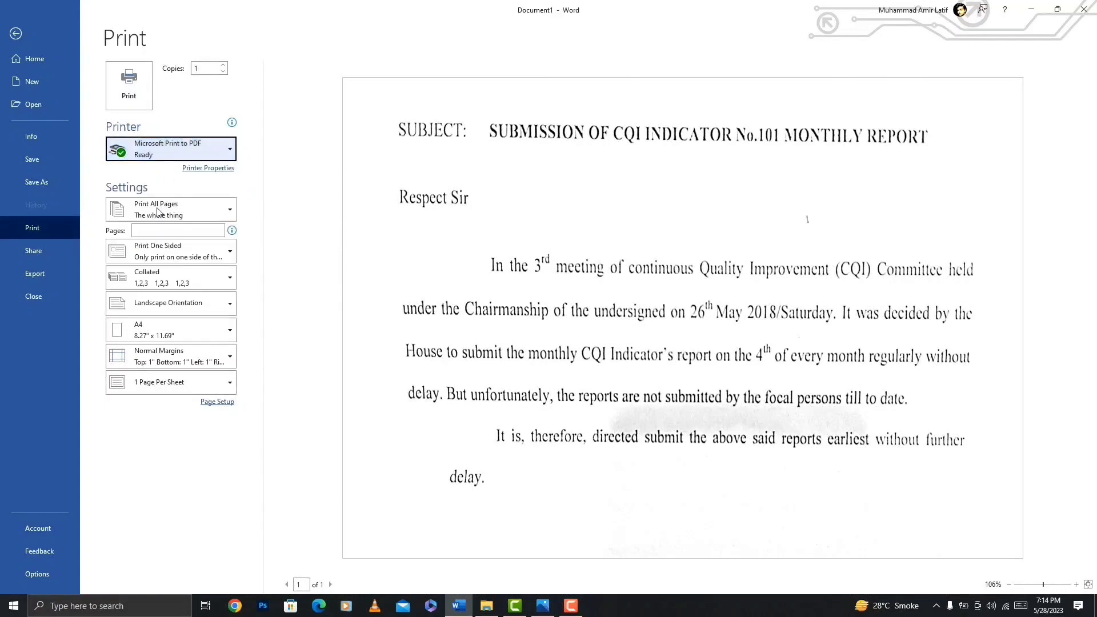
pyautogui.click(137, 98)
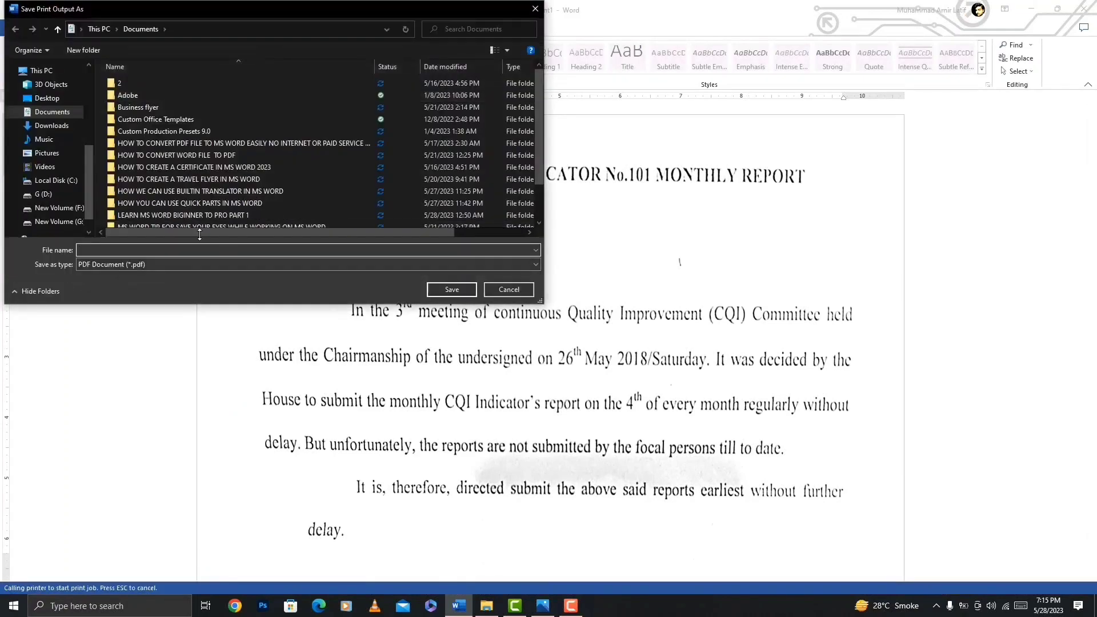
pyautogui.click(46, 98)
pyautogui.click(96, 250)
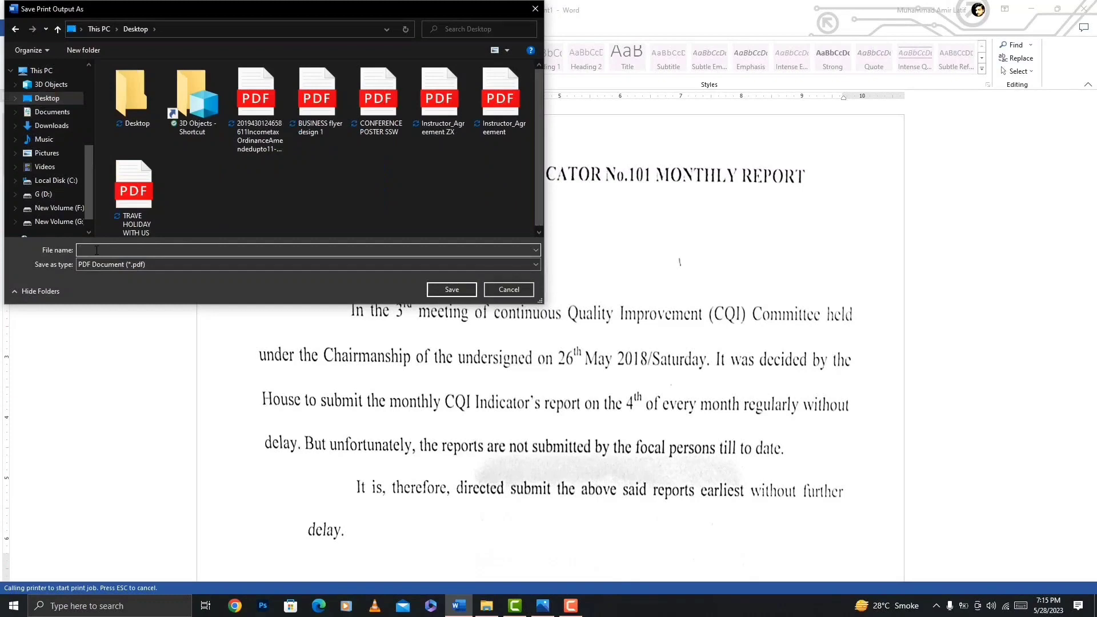
pyautogui.write('IMAGE')
pyautogui.click(454, 291)
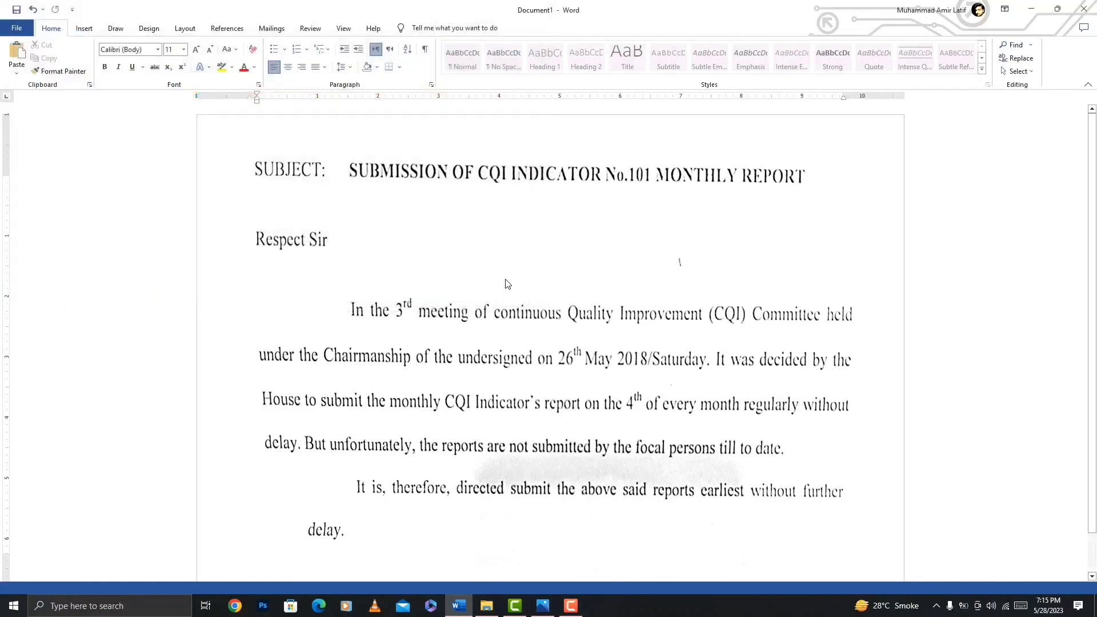
pyautogui.click(585, 277)
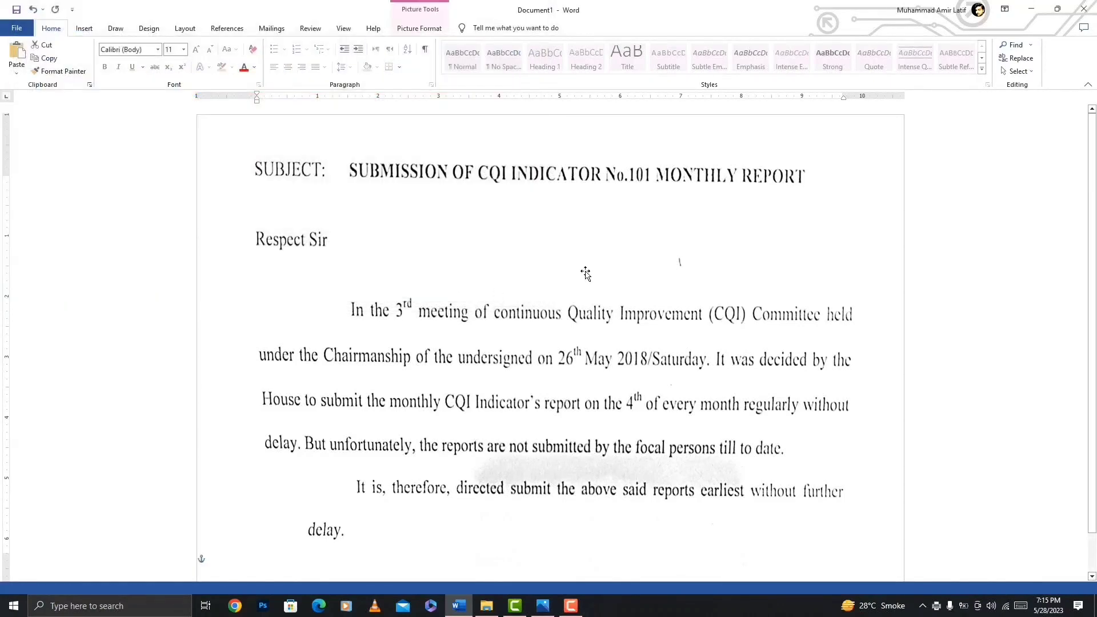
pyautogui.rightClick(586, 273)
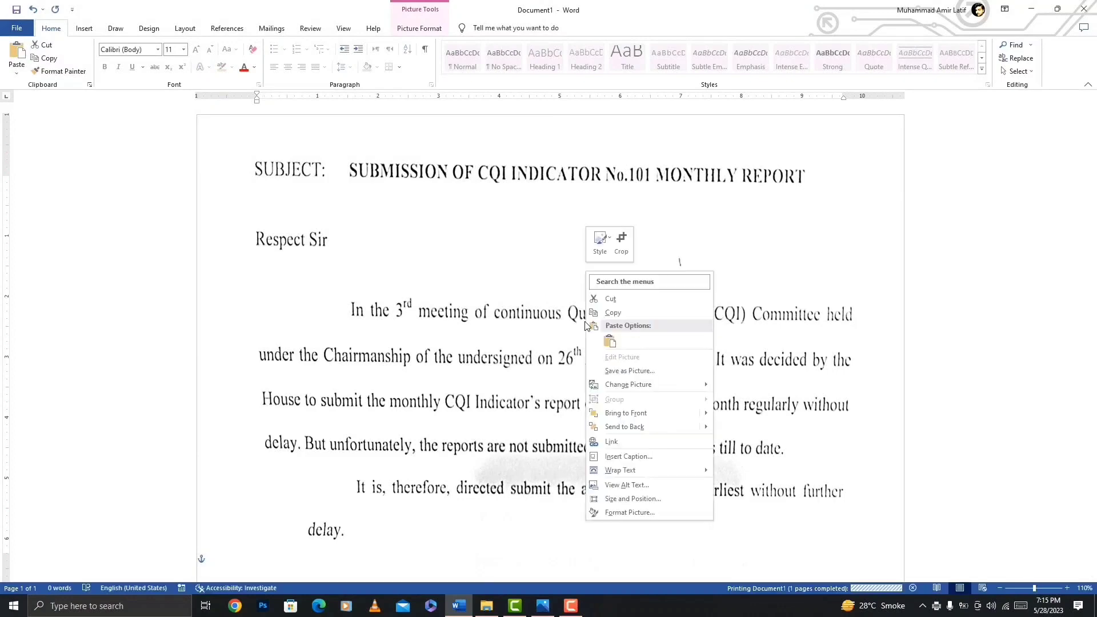
pyautogui.click(652, 373)
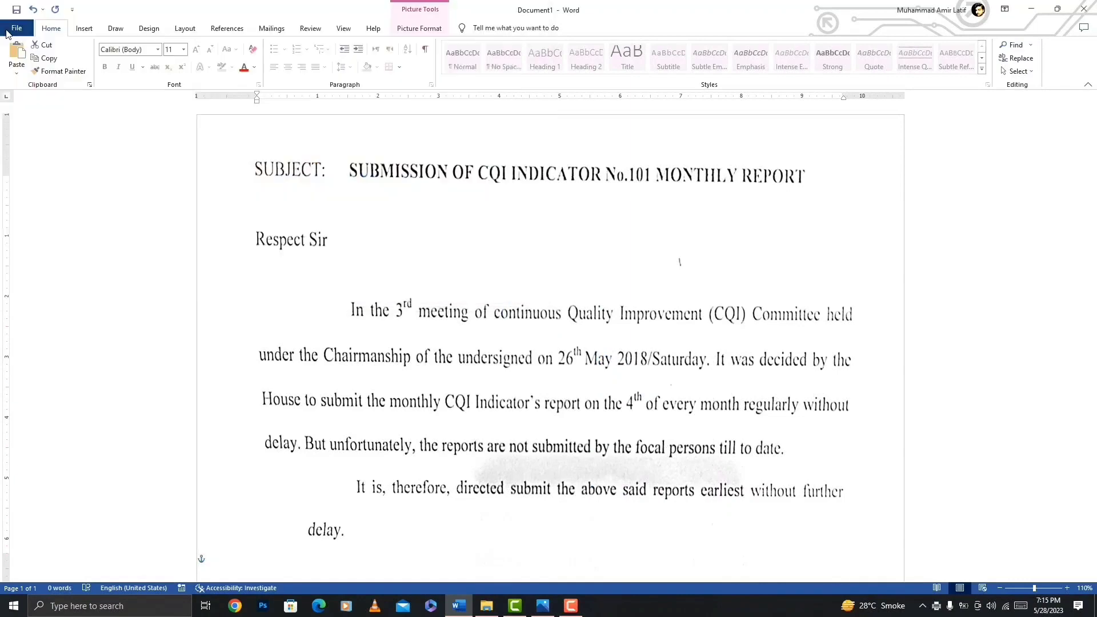
pyautogui.click(8, 30)
pyautogui.click(27, 175)
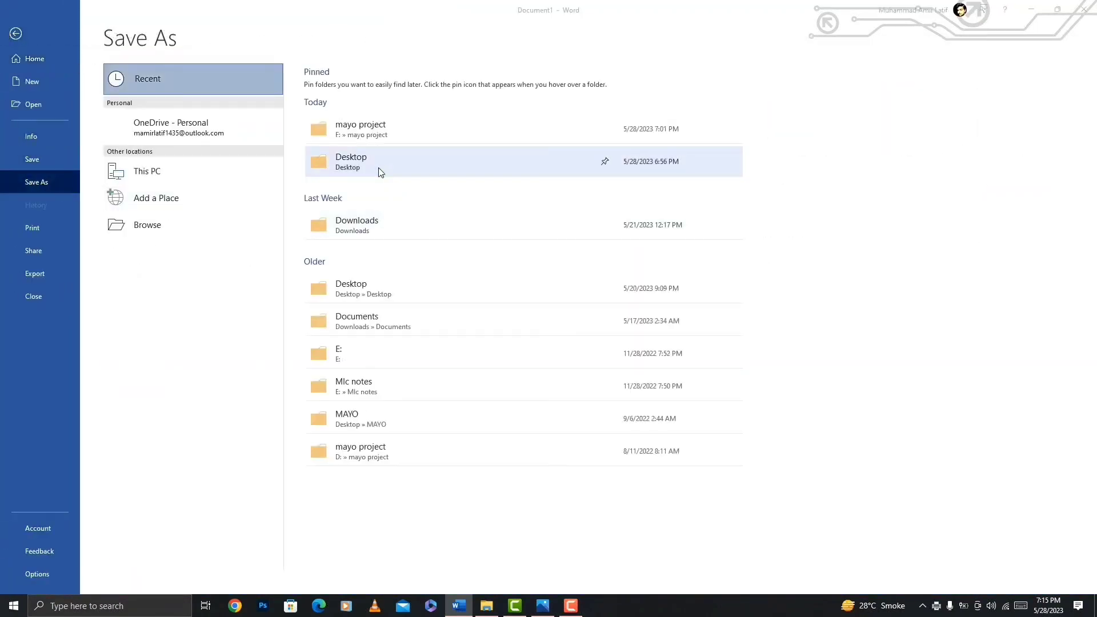
pyautogui.click(380, 171)
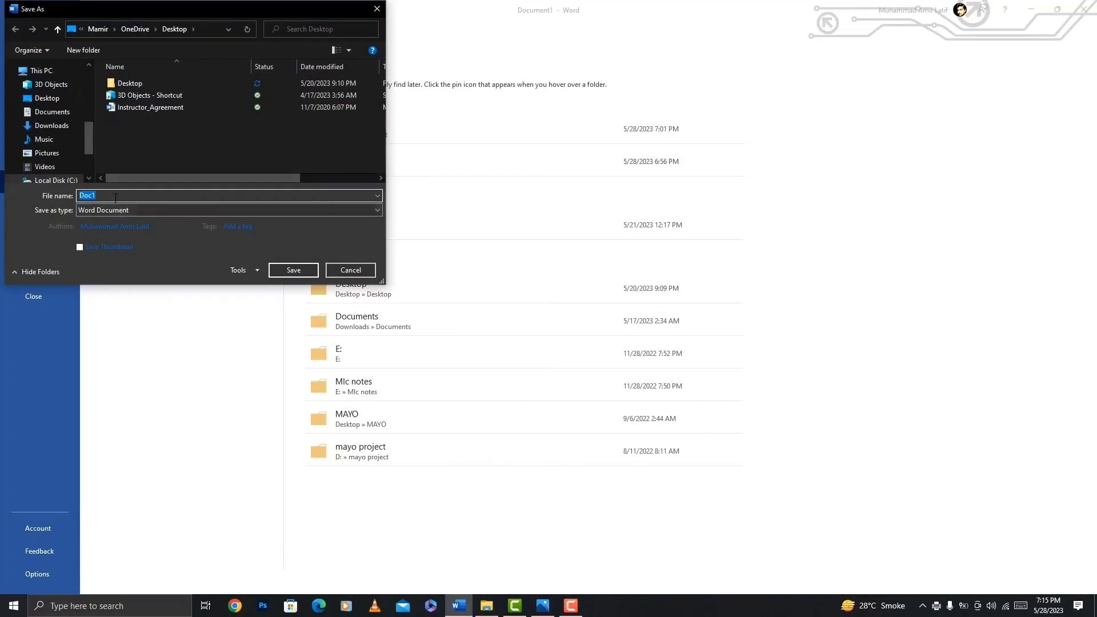
pyautogui.click(356, 271)
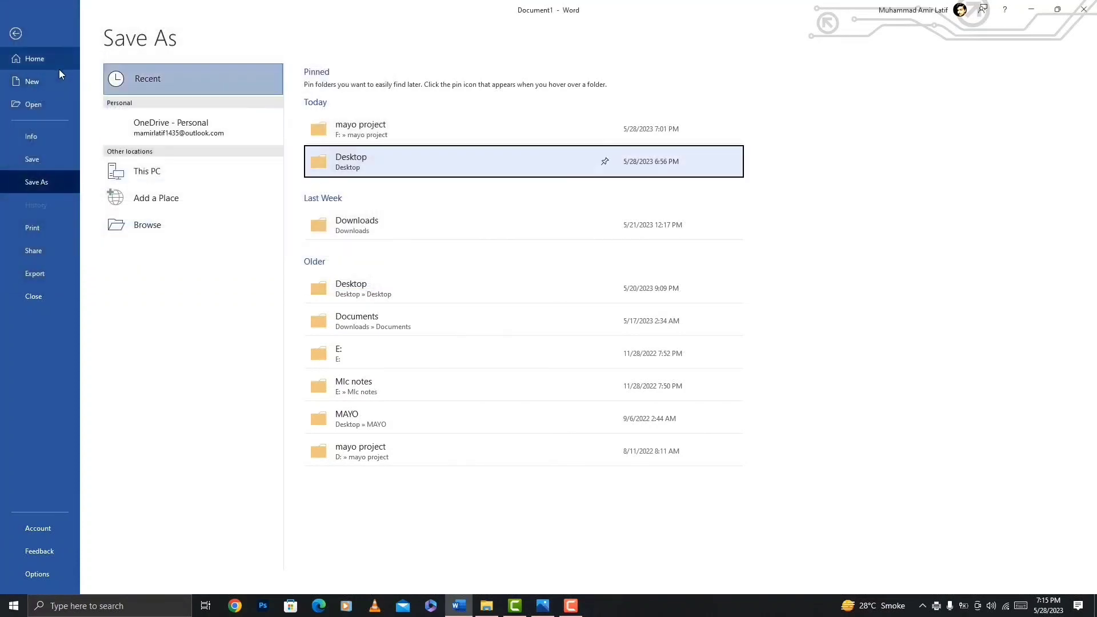
pyautogui.click(15, 33)
# Save the corrected picture on the Desktop as IMAGE in JPEG File Interchange Format.
pyautogui.rightClick(551, 336)
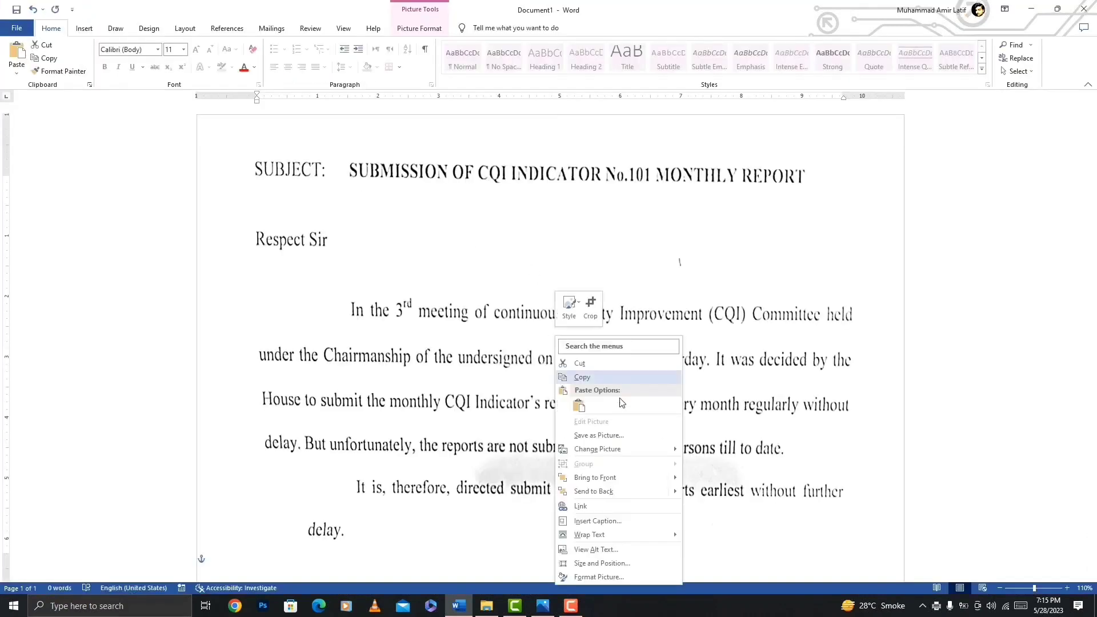
pyautogui.click(597, 434)
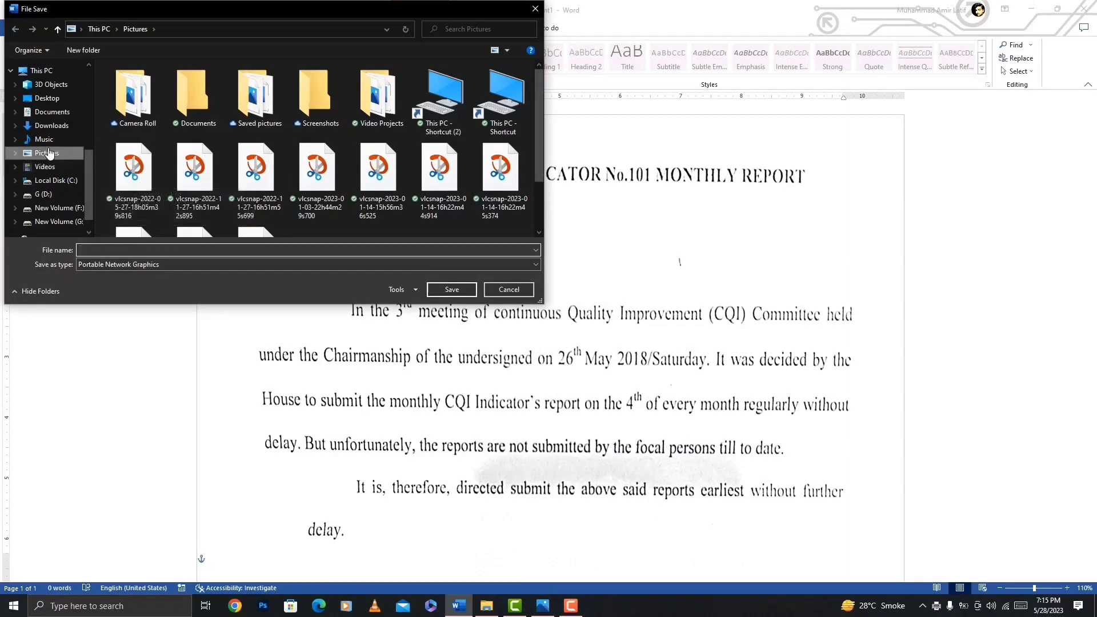
pyautogui.click(46, 98)
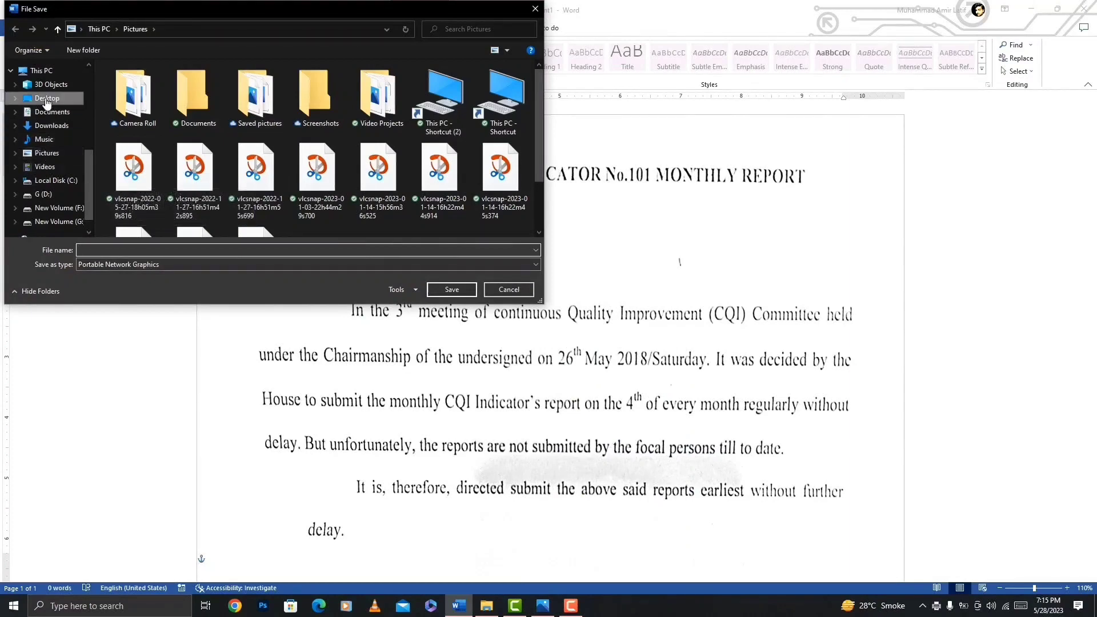
pyautogui.click(141, 268)
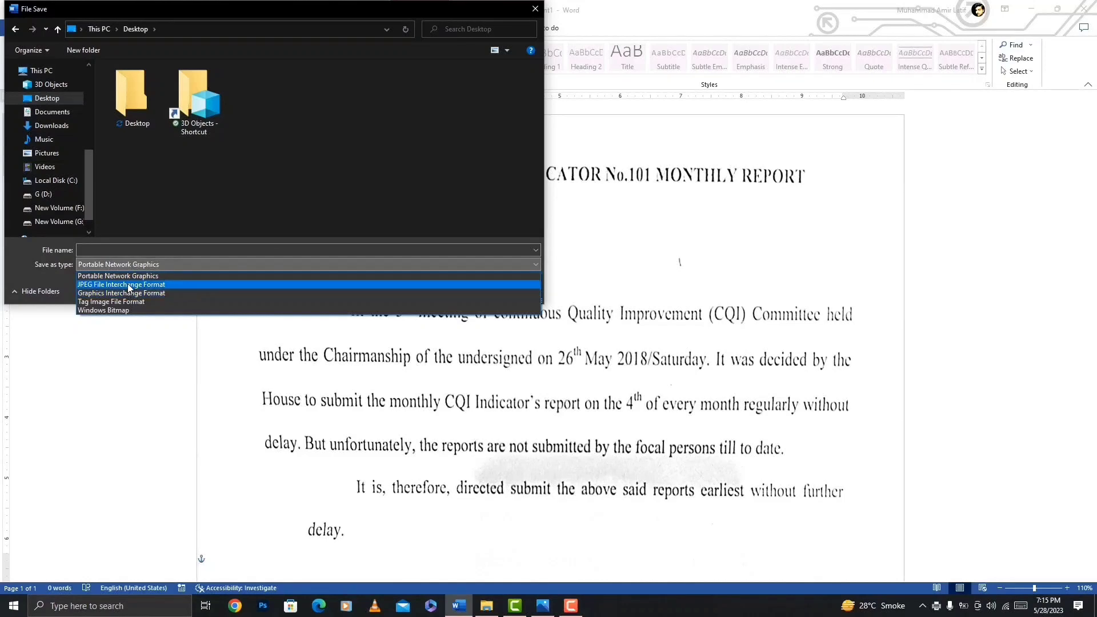
pyautogui.click(129, 287)
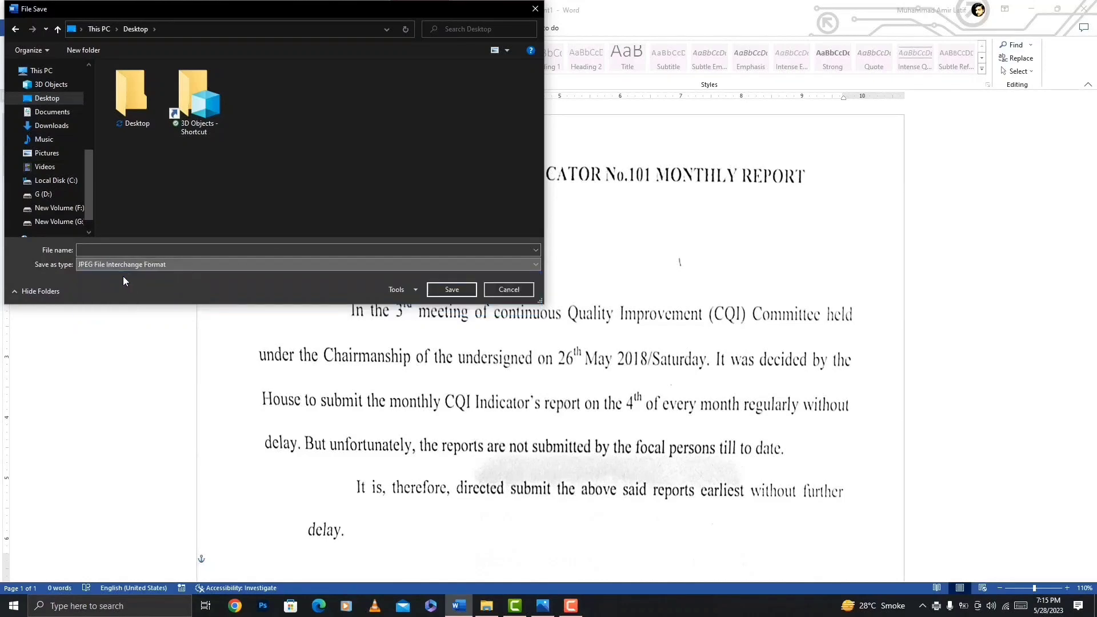
pyautogui.click(106, 250)
pyautogui.write('IMAGE')
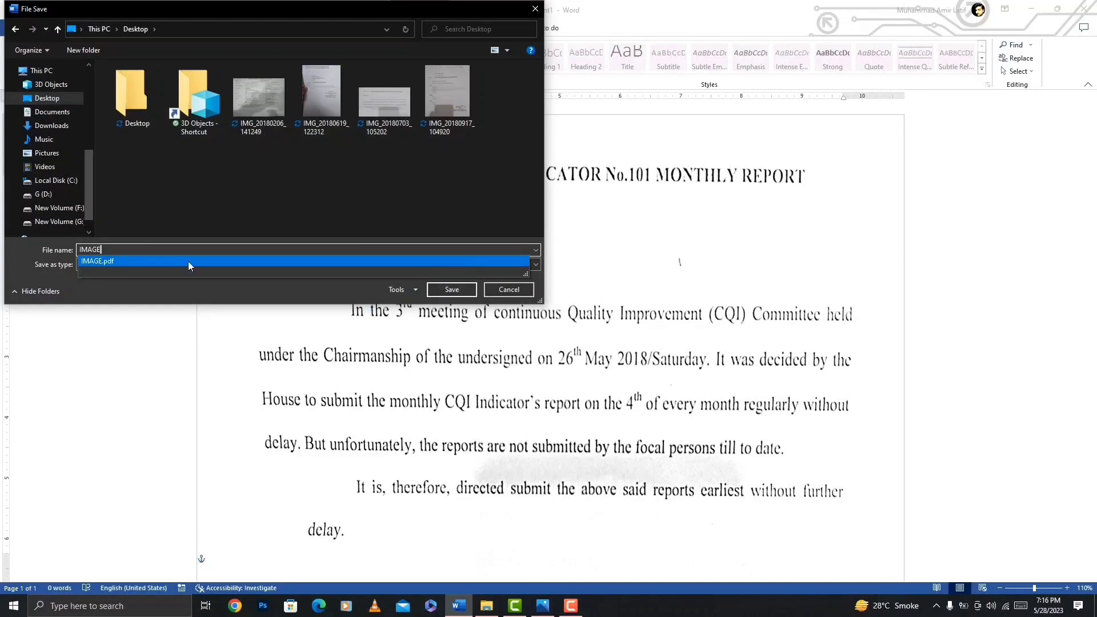
pyautogui.click(201, 289)
pyautogui.click(446, 291)
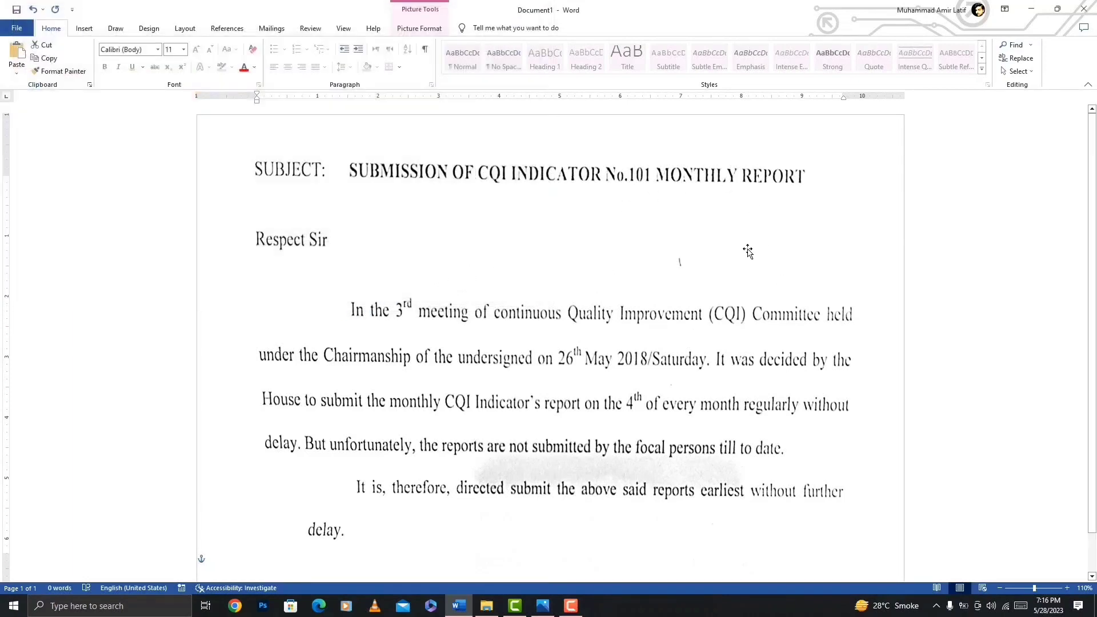
# Minimize Word and view the exported IMAGE.jpg and the original IMG_20180703_105202.jpg in the photo viewer.
pyautogui.click(1028, 9)
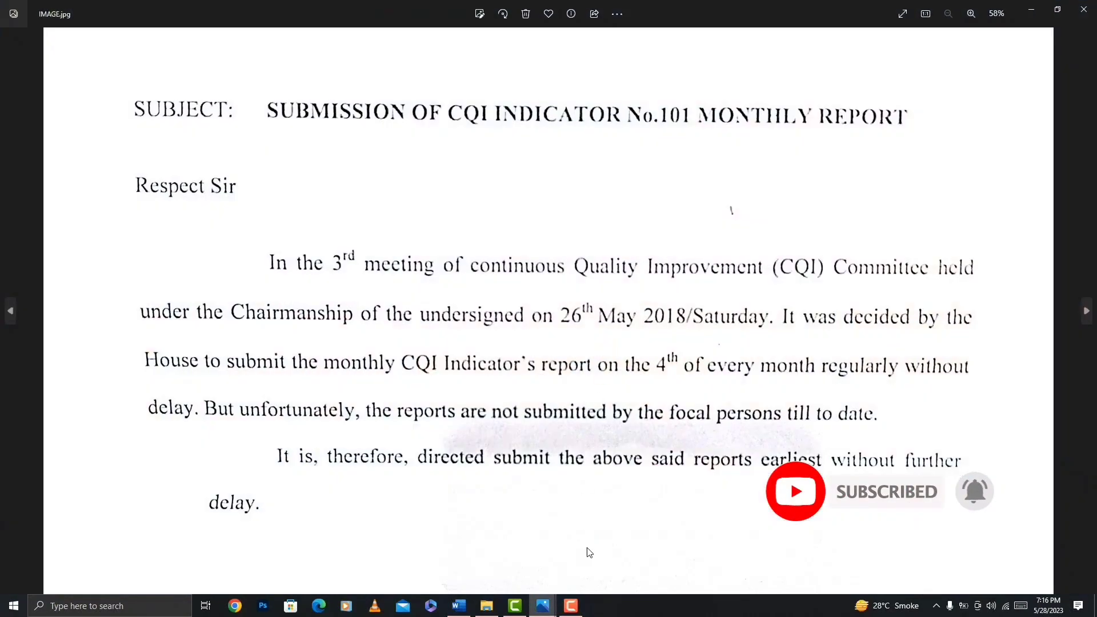
pyautogui.moveTo(543, 605)
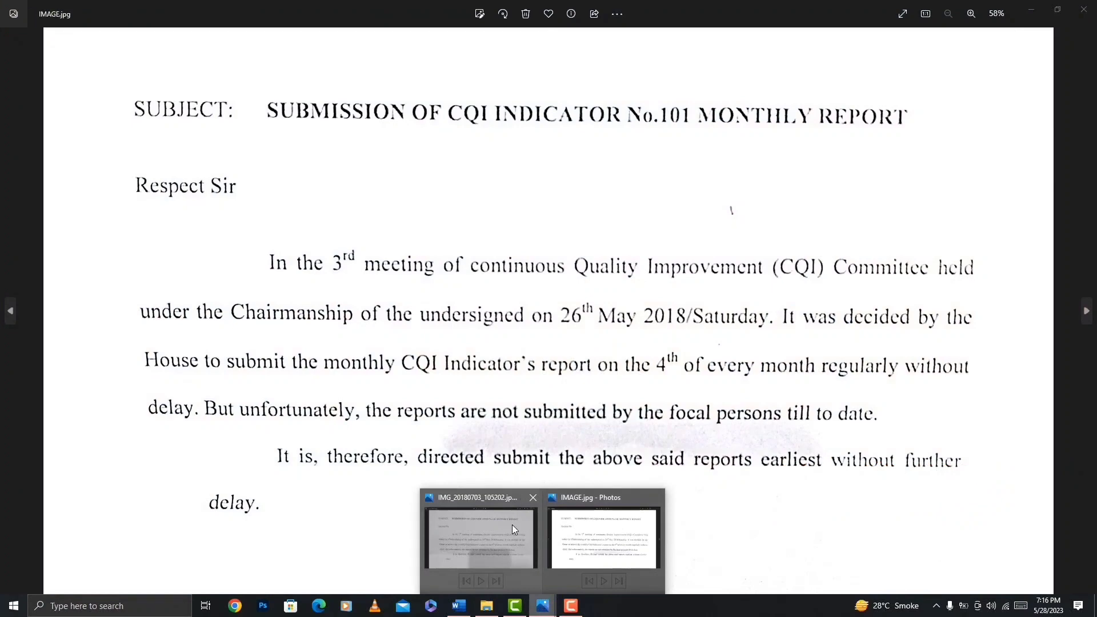
pyautogui.click(513, 527)
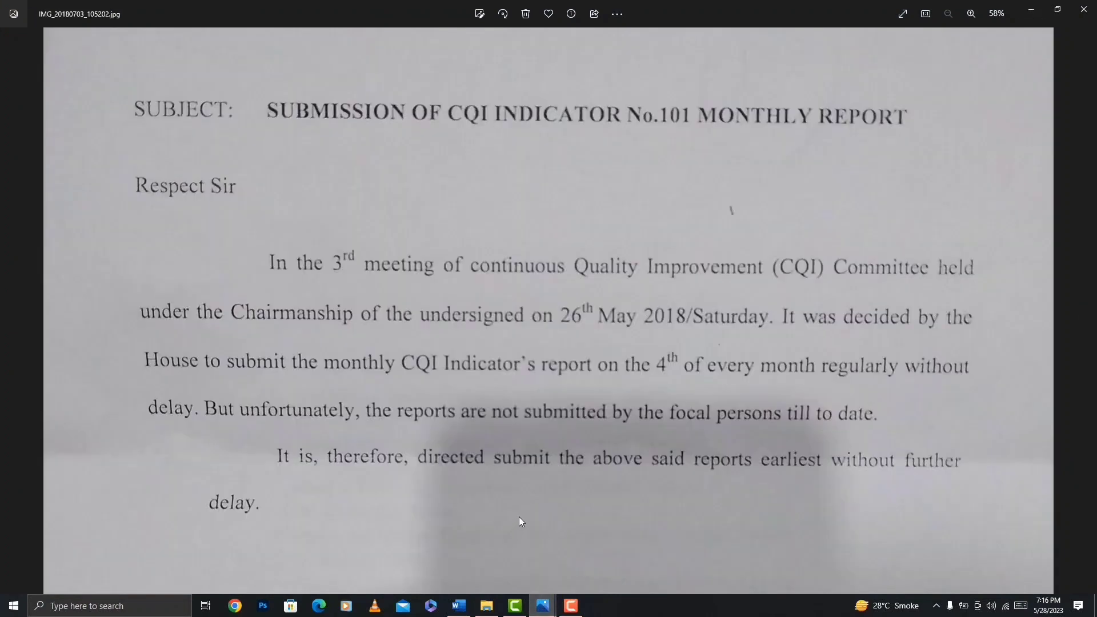
pyautogui.click(1026, 11)
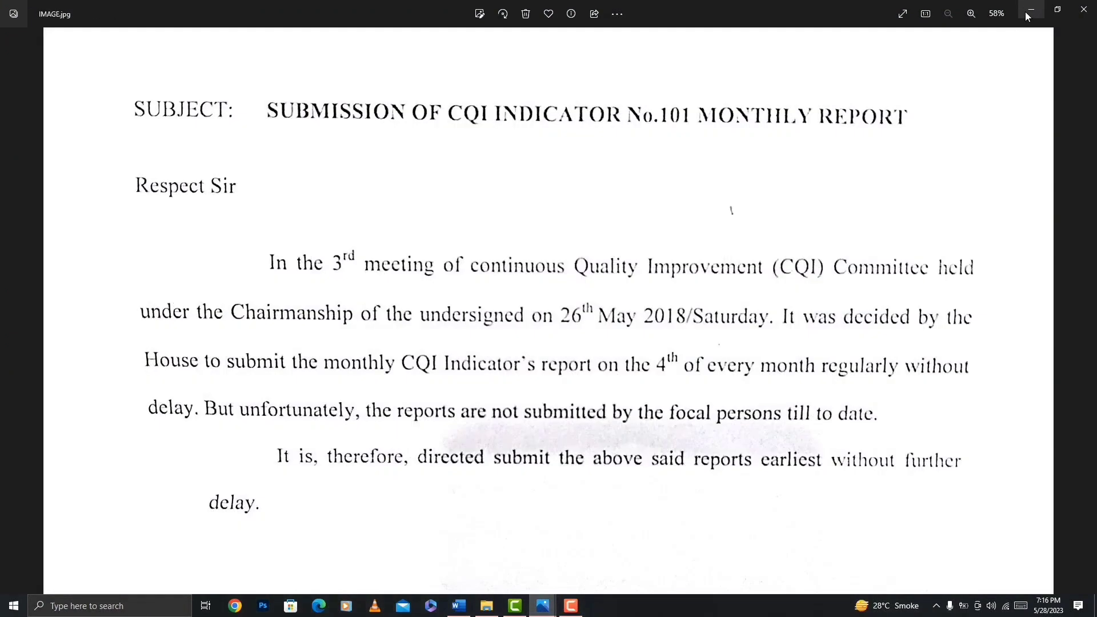
# Shrink both photo viewer windows and place IMG_20180703_105202.jpg beside IMAGE.jpg to compare the original with the corrected version.
pyautogui.doubleClick(827, 5)
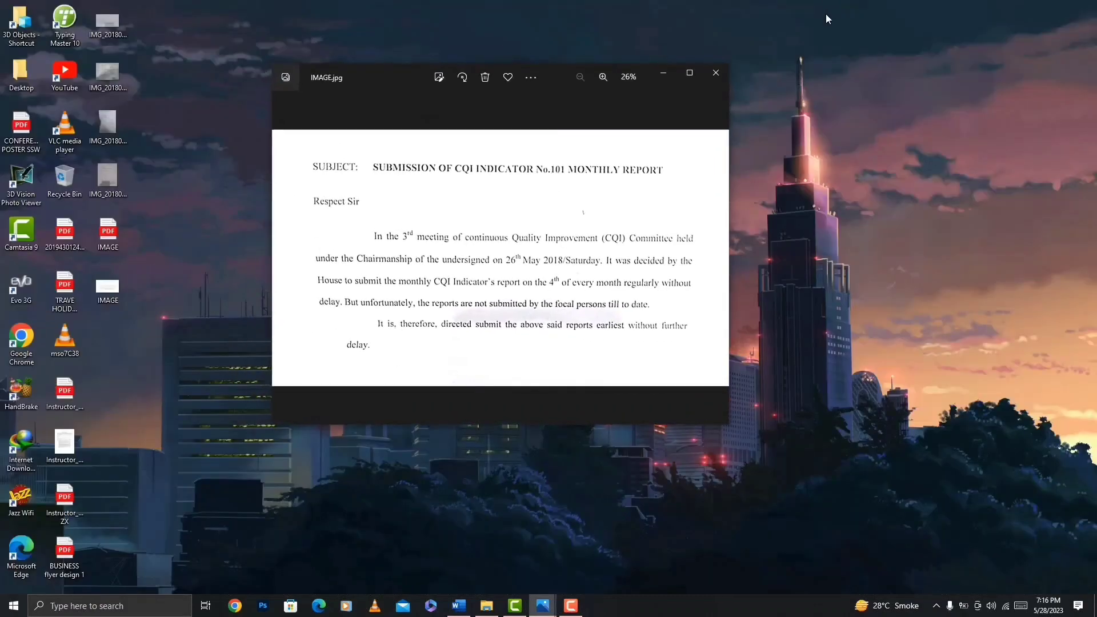
pyautogui.moveTo(552, 73); pyautogui.dragTo(912, 28)
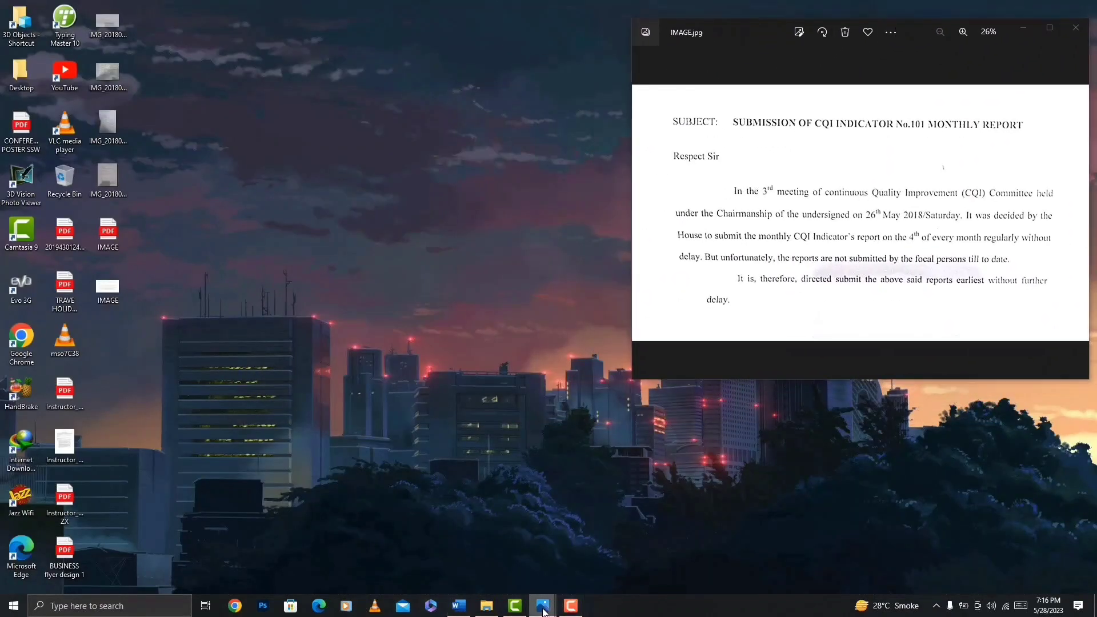
pyautogui.moveTo(543, 605)
pyautogui.click(530, 540)
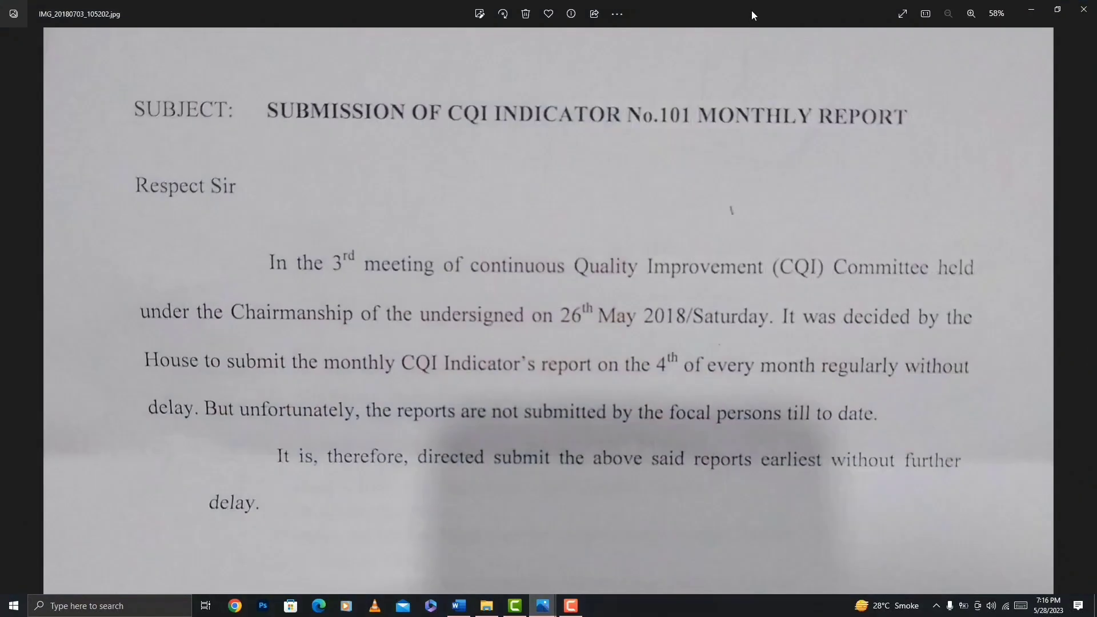
pyautogui.doubleClick(751, 12)
pyautogui.moveTo(545, 73); pyautogui.dragTo(432, 33)
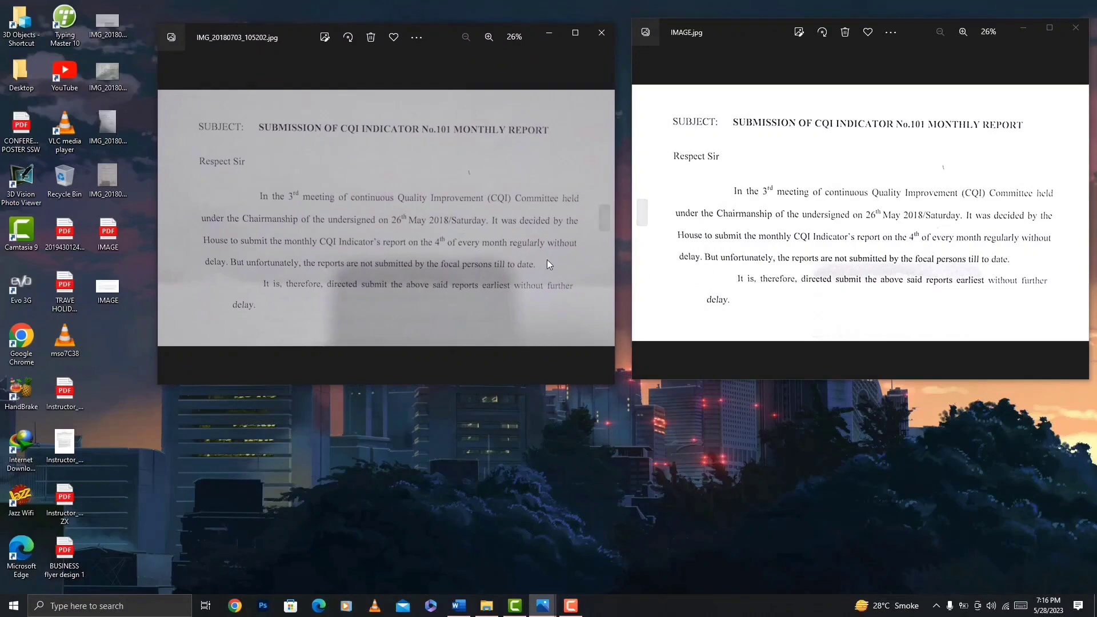